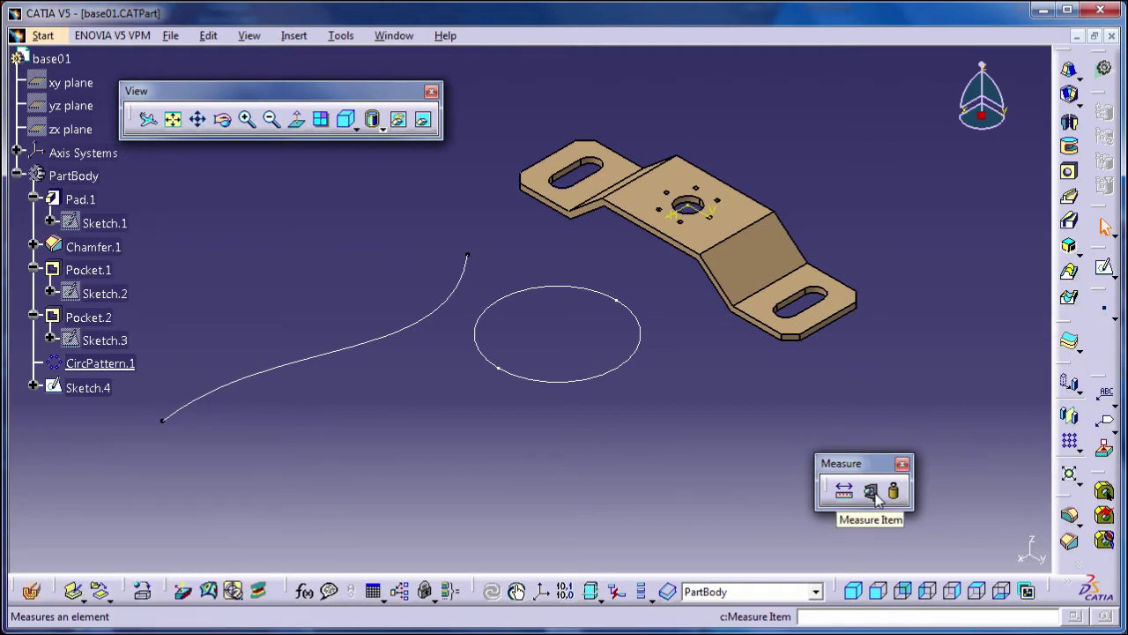
Step: Start Measure Item with Arc Length left enabled among the Customize arc properties
click(873, 494)
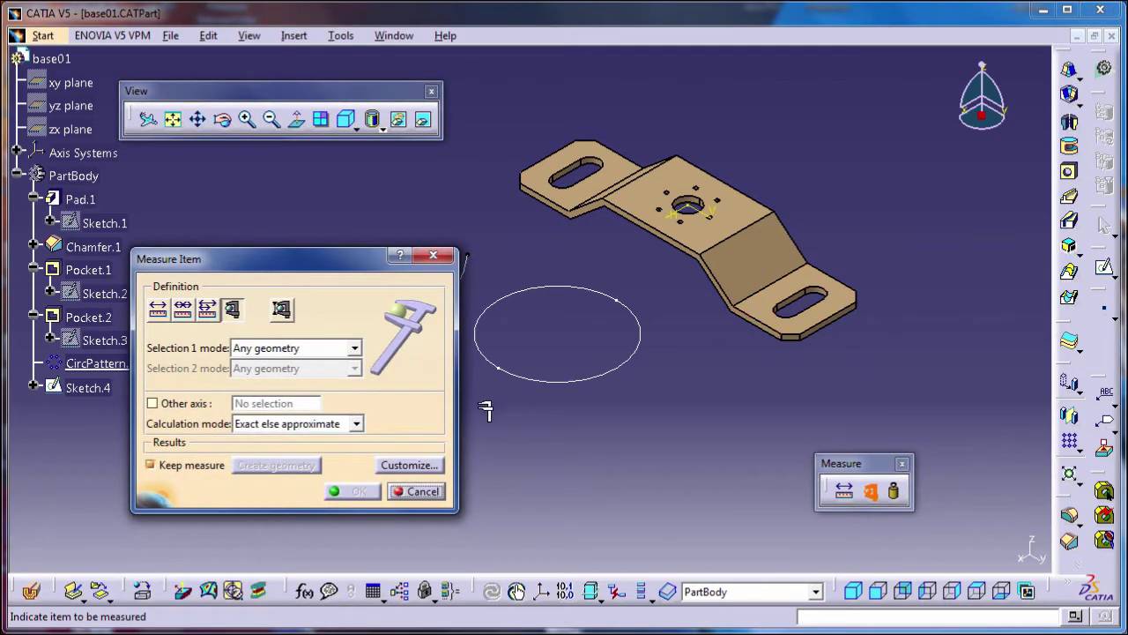
click(408, 465)
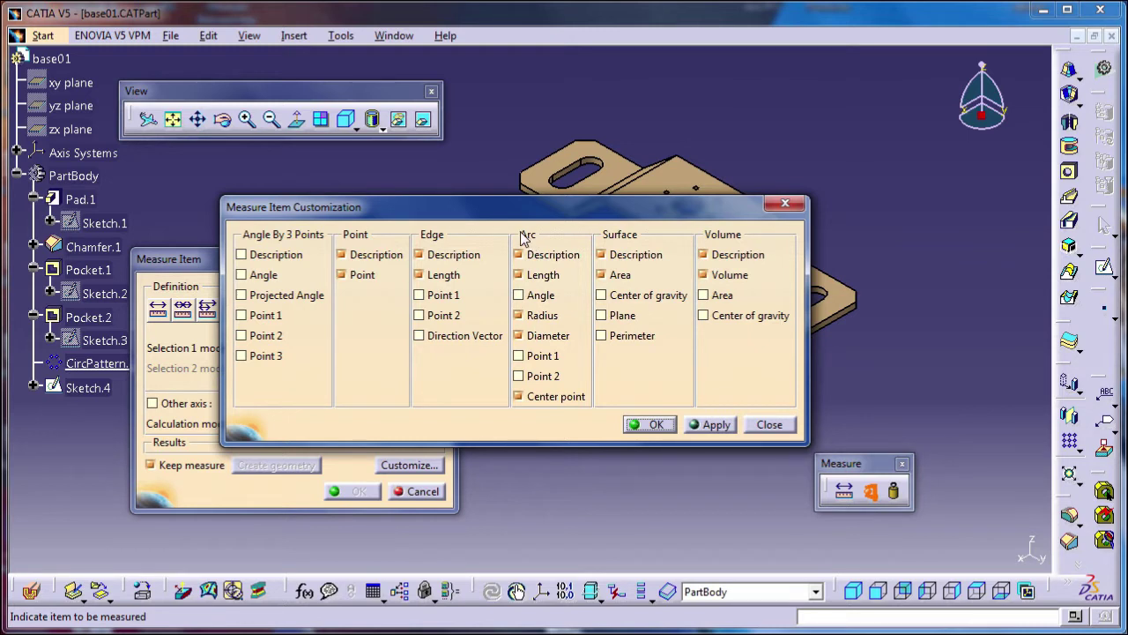
click(529, 276)
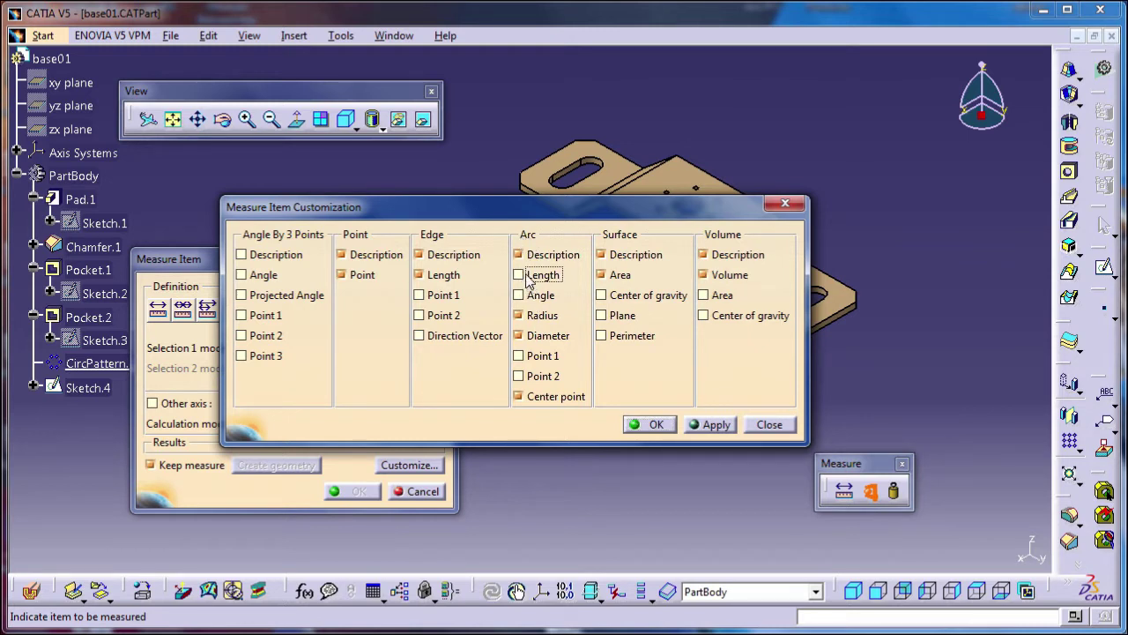
click(530, 280)
click(655, 425)
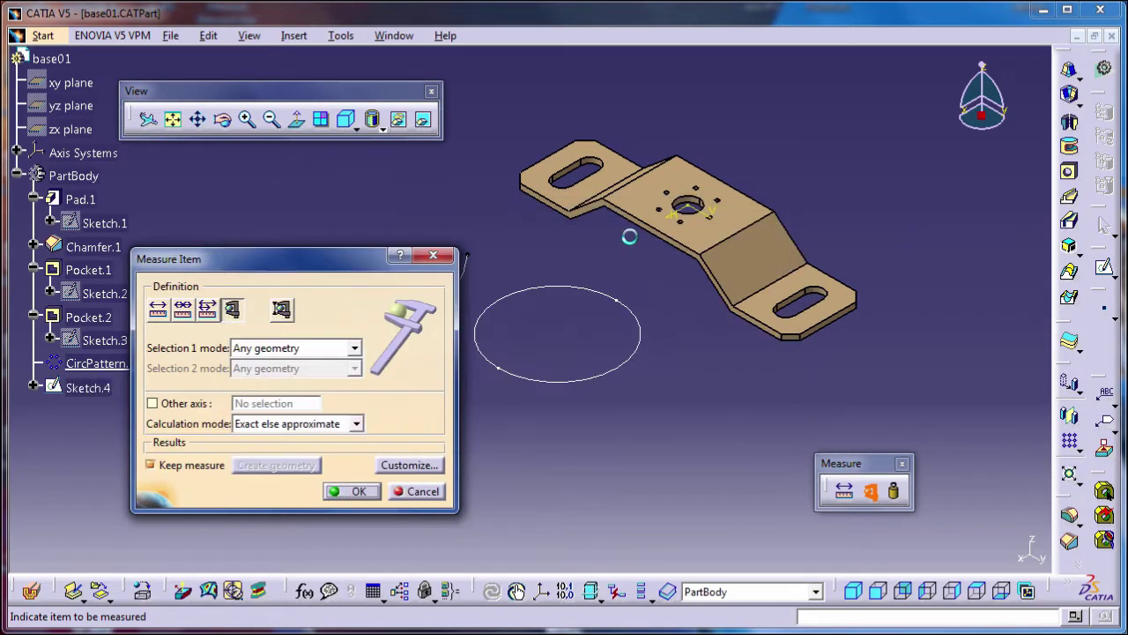
Step: Measure the Sketch.4 spline curve at 166.948mm and keep it as MeasureEdge.5
middle_drag(472, 280, 623, 235)
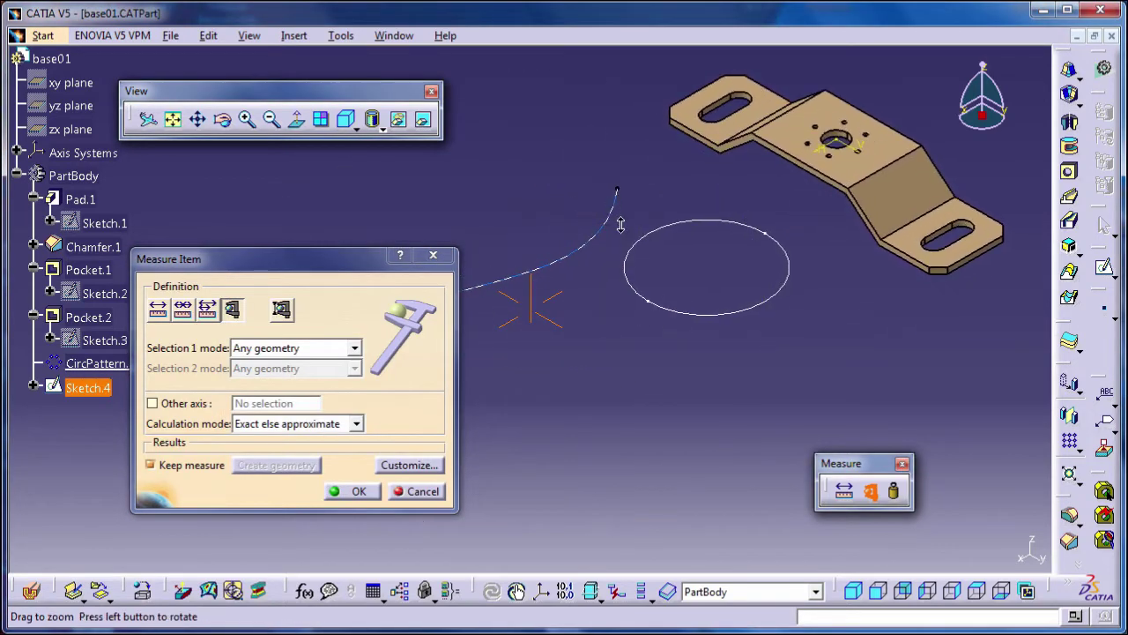
middle_drag(581, 364, 694, 363)
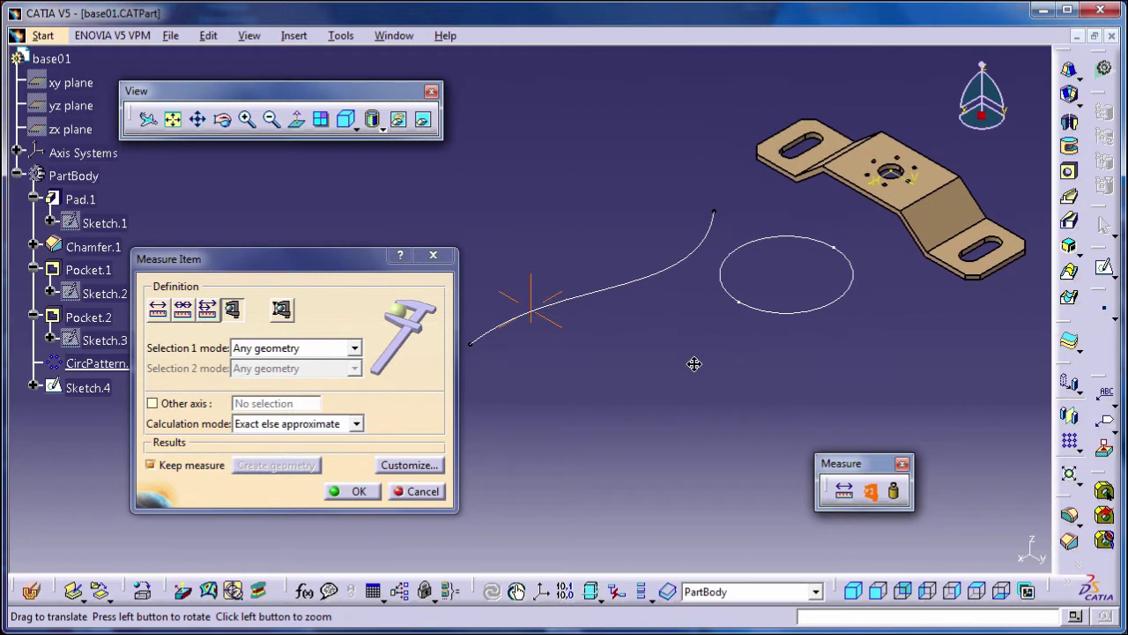
click(668, 268)
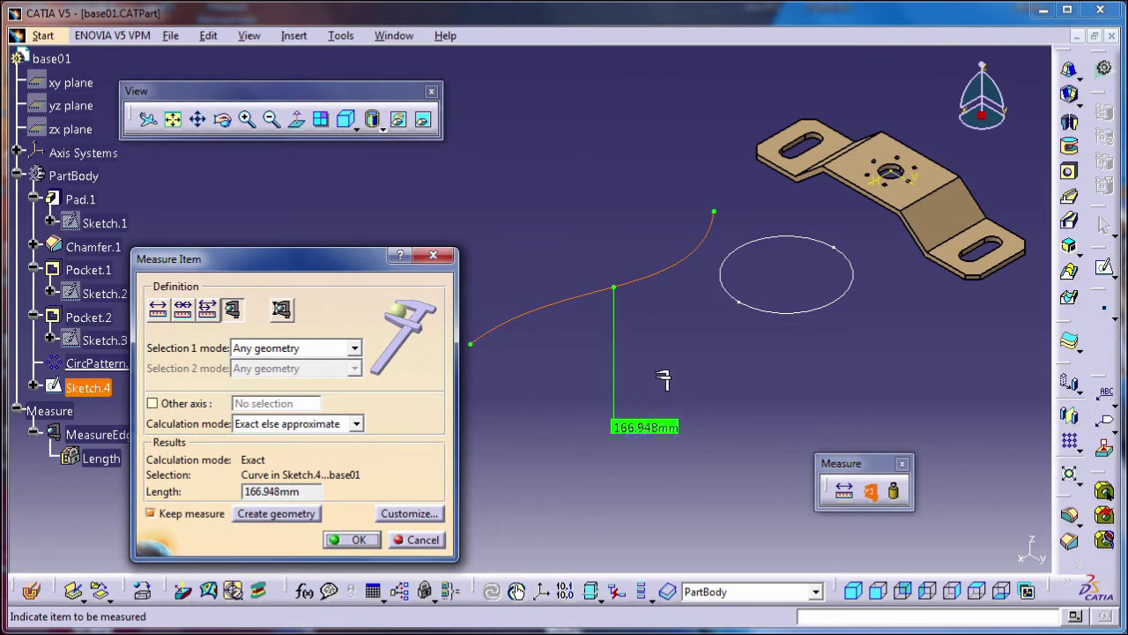
click(195, 515)
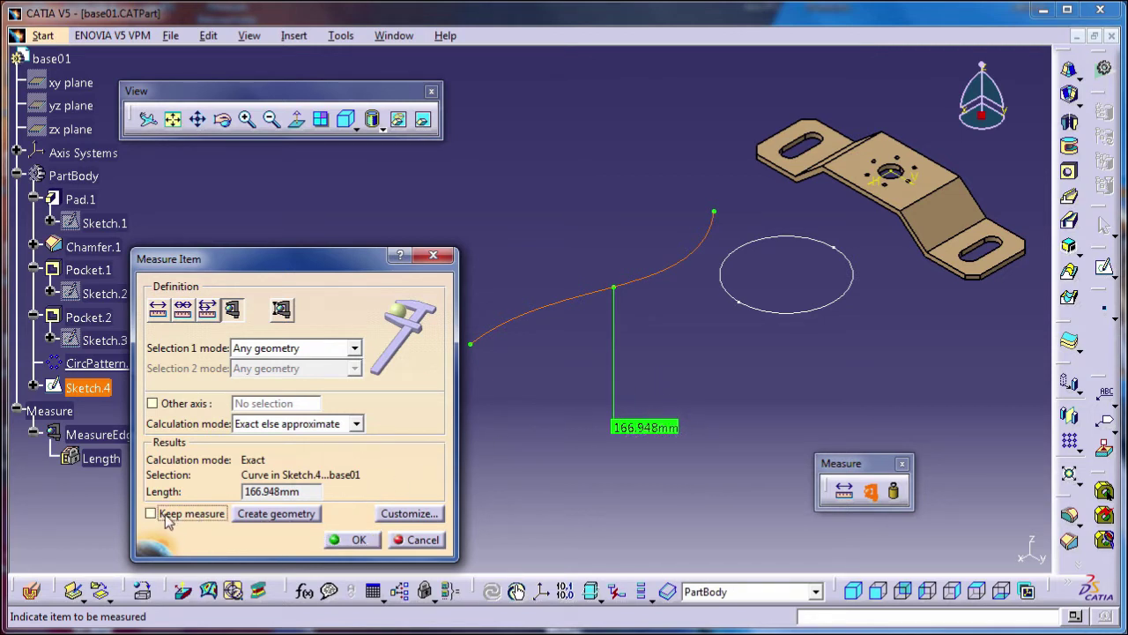
click(168, 518)
click(351, 539)
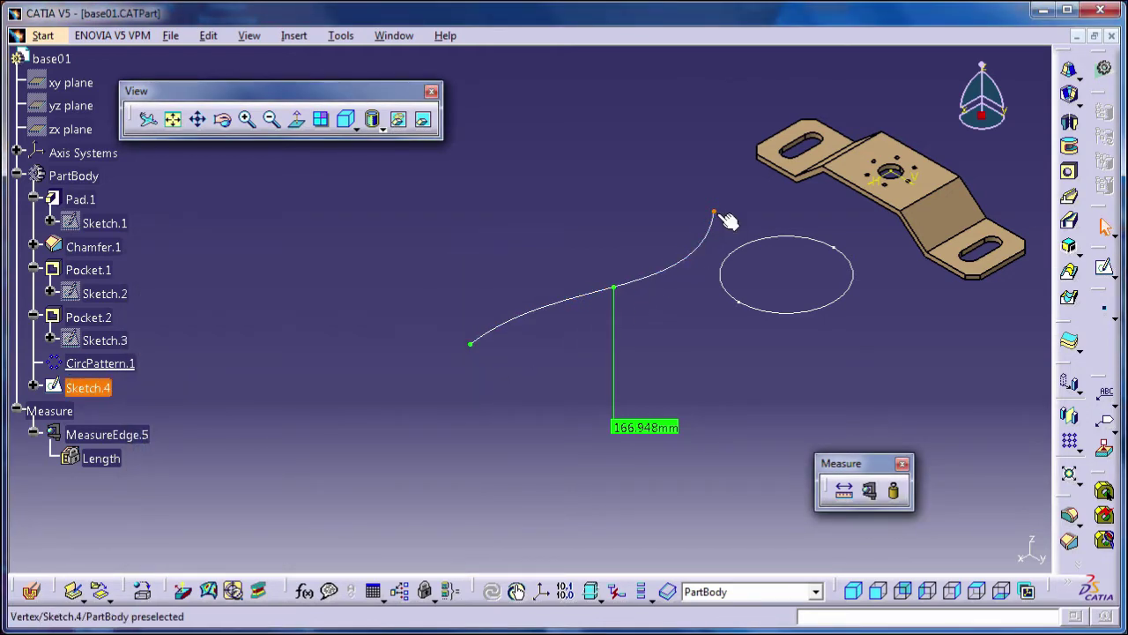
mouse_move(676, 315)
middle_down()
mouse_move(399, 382)
mouse_move(429, 346)
middle_up()
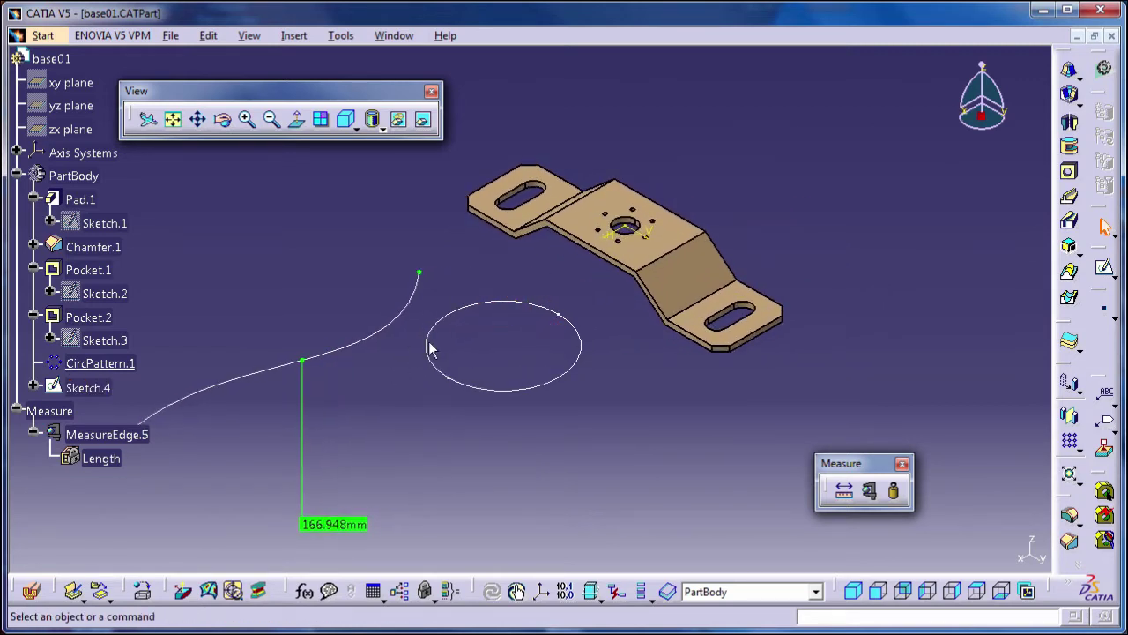
Step: Start another Measure Item with Arc Length still reported in the Customize options
click(869, 495)
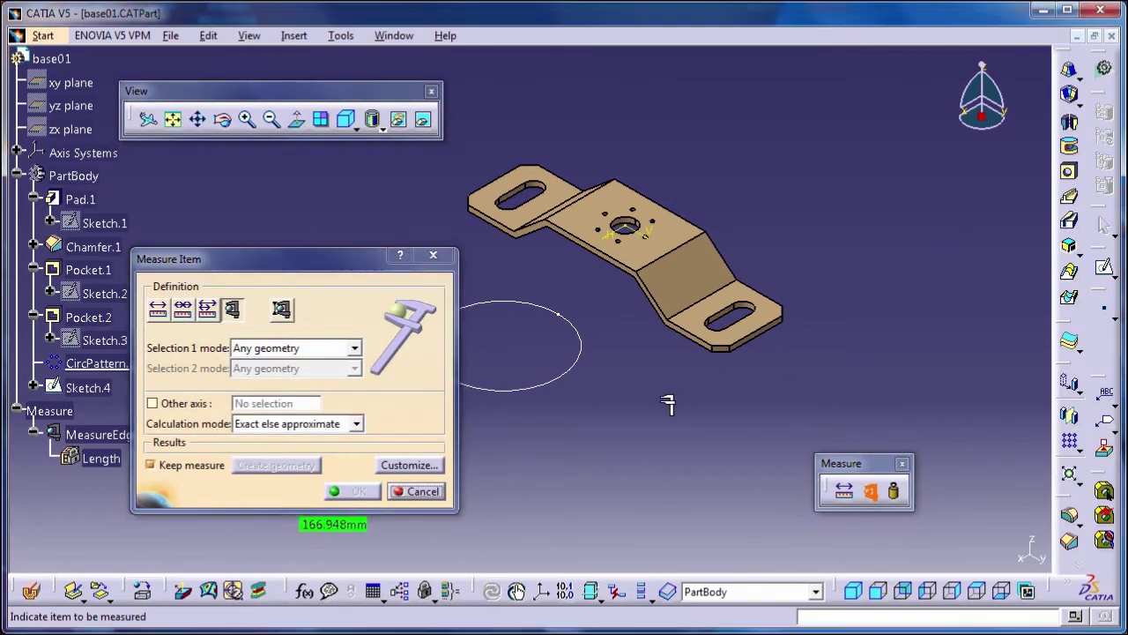
middle_drag(667, 398, 761, 347)
click(407, 464)
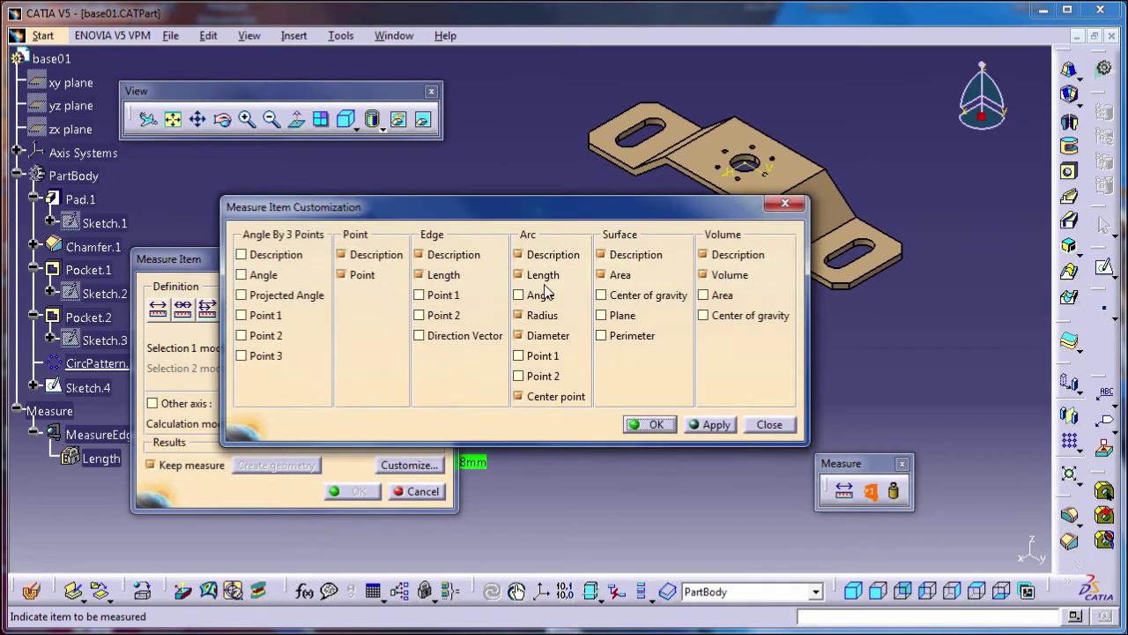
click(536, 276)
click(534, 277)
click(650, 424)
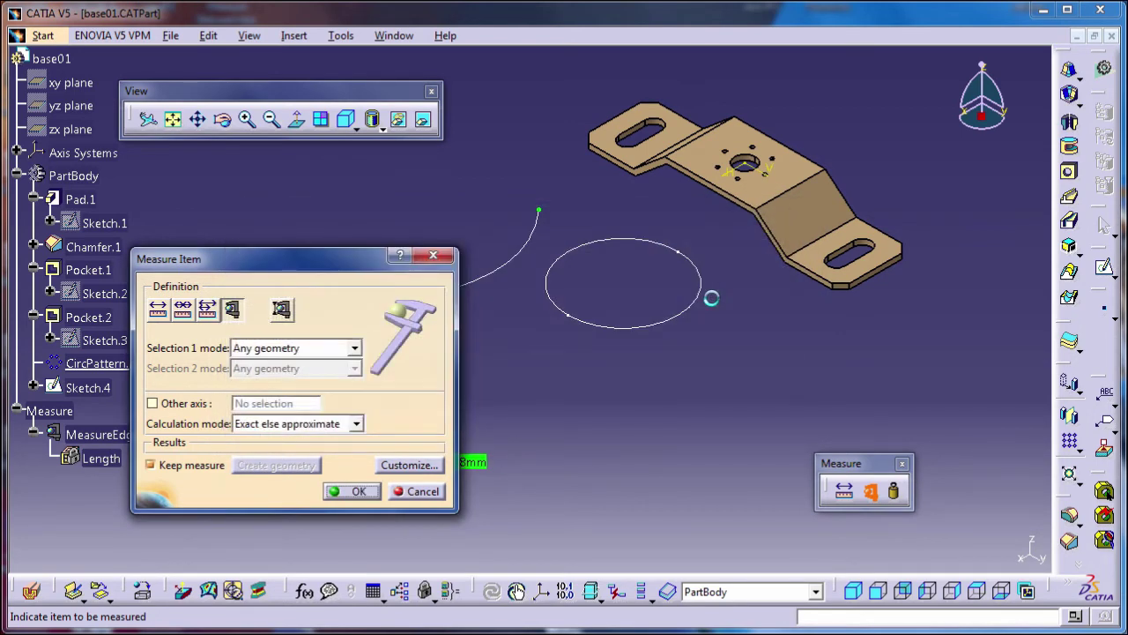
Step: Measure the circle (198.846mm length, 31.647mm radius) and keep it as MeasureEdge.6
click(671, 328)
drag(686, 333, 679, 423)
drag(716, 328, 772, 375)
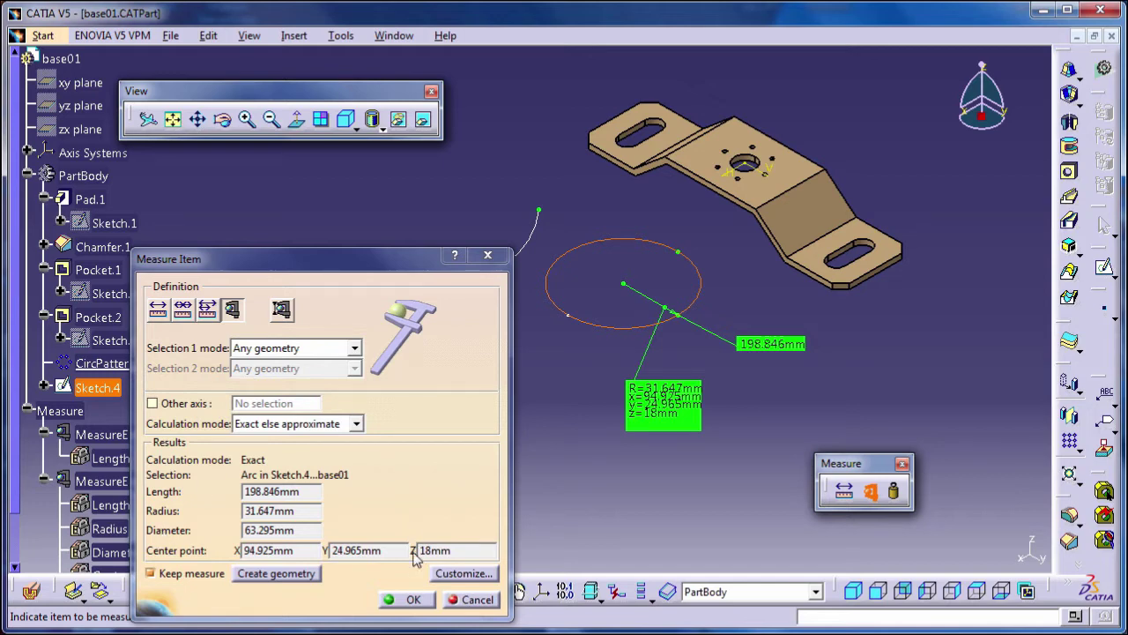
click(418, 602)
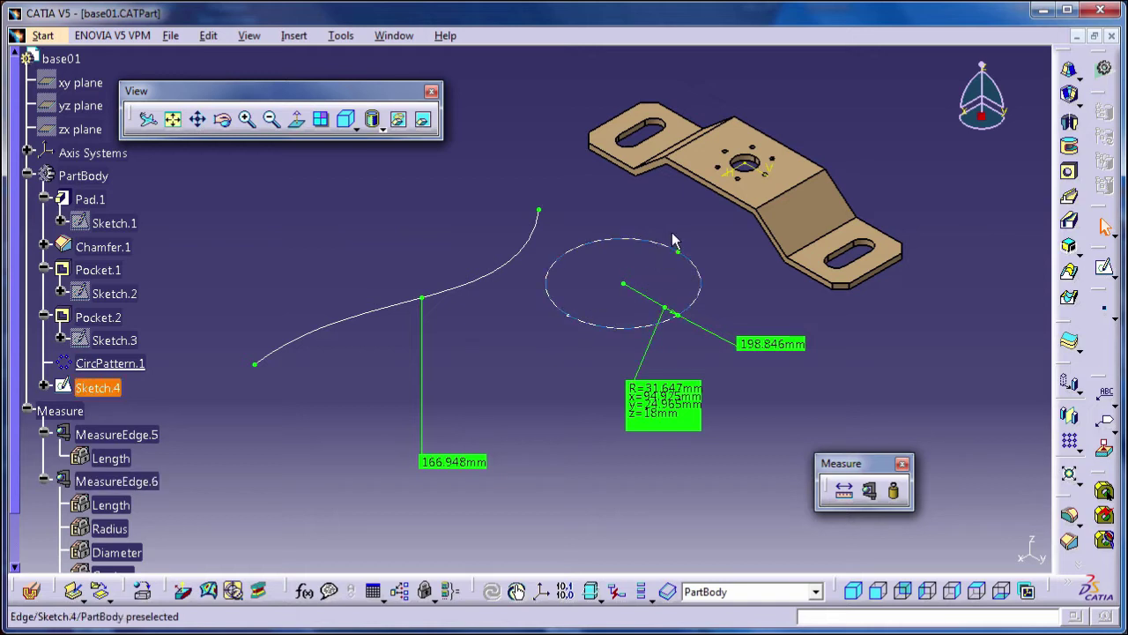
middle_drag(642, 239, 514, 308)
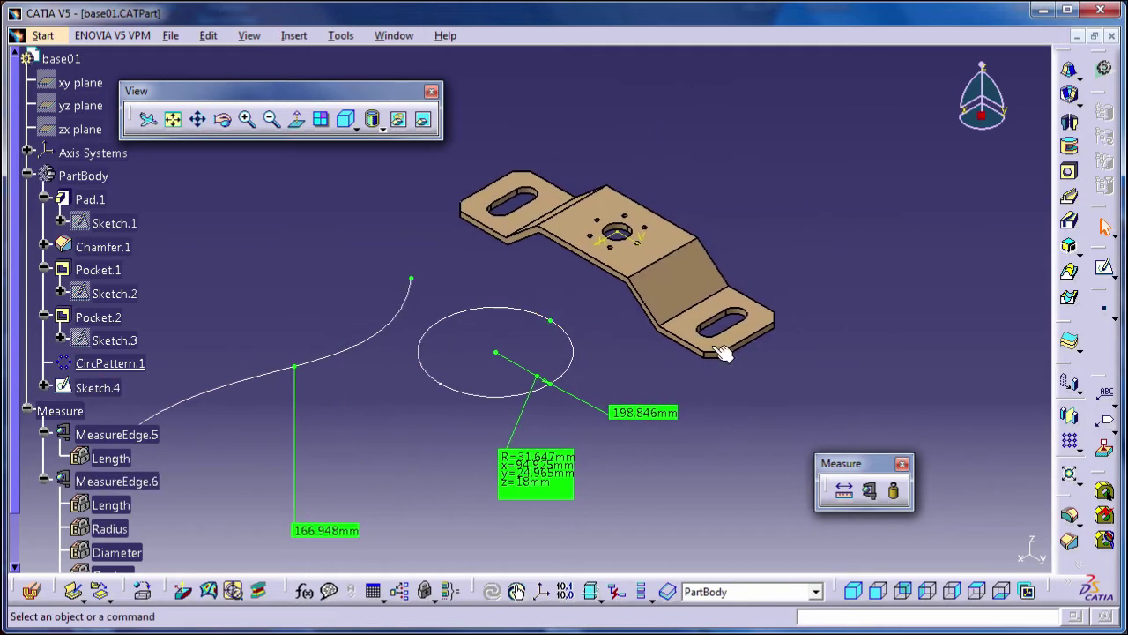
click(873, 492)
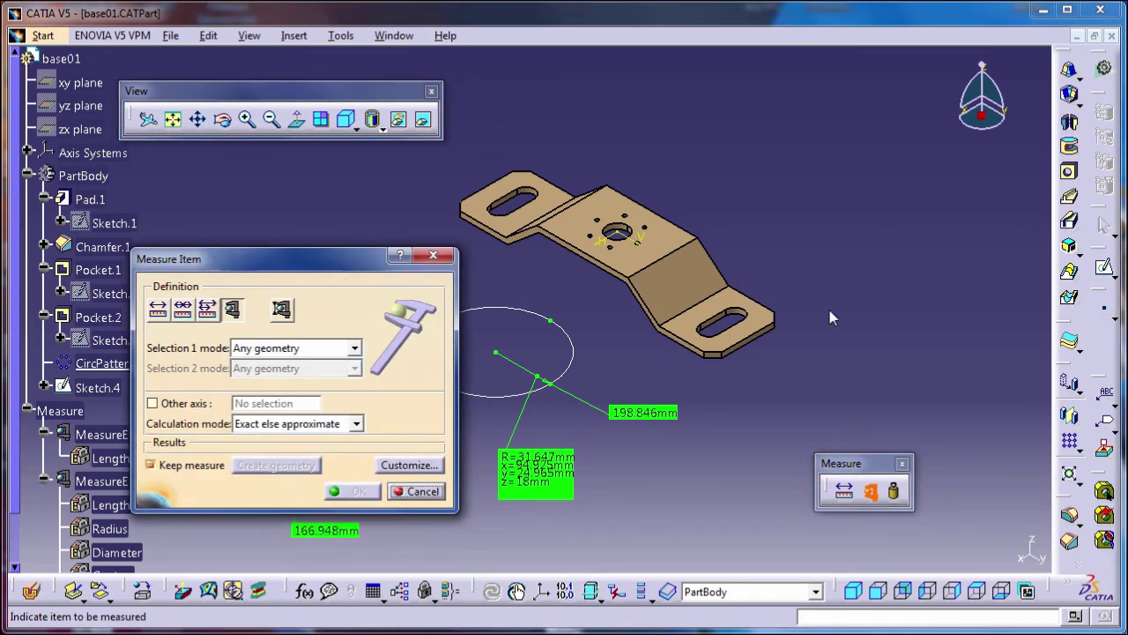
click(407, 468)
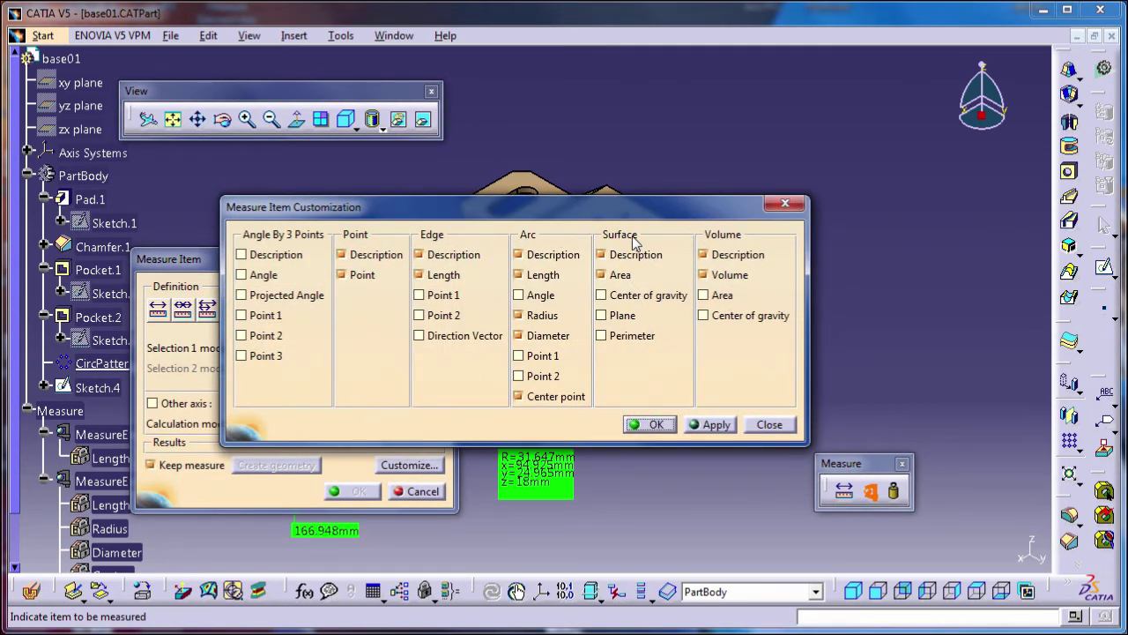
click(621, 276)
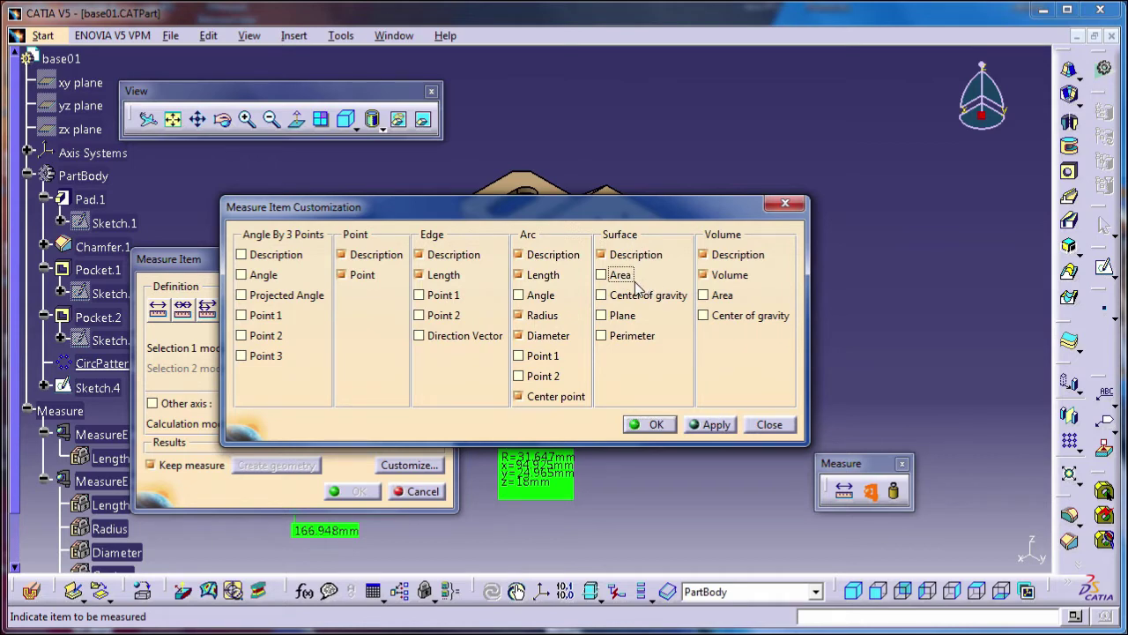
click(622, 276)
click(622, 276)
click(617, 278)
click(654, 424)
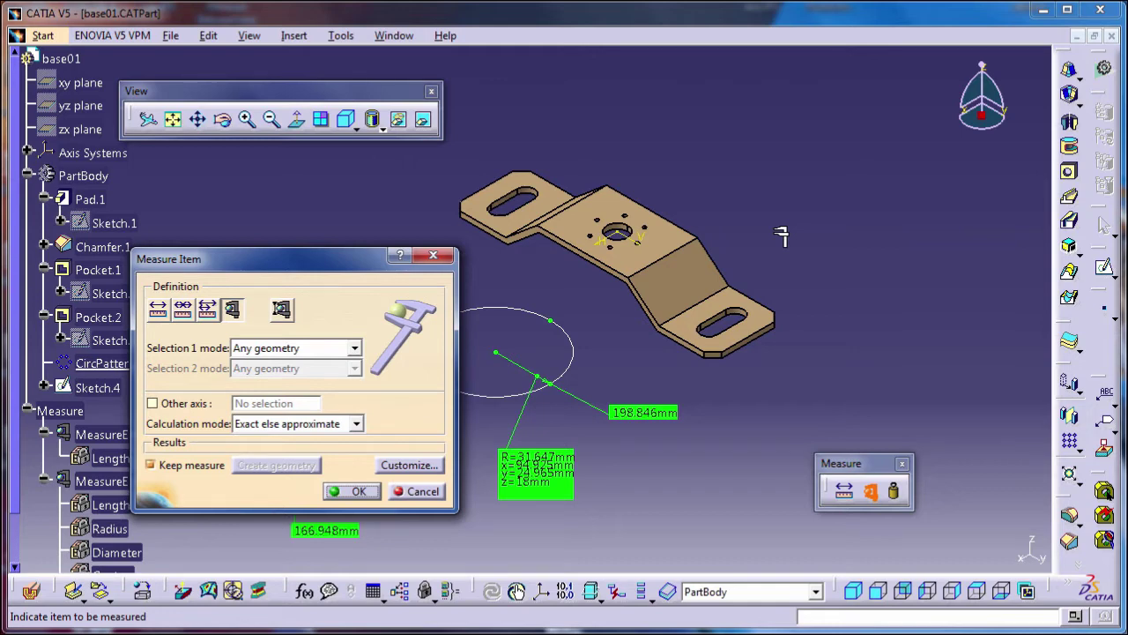
click(705, 269)
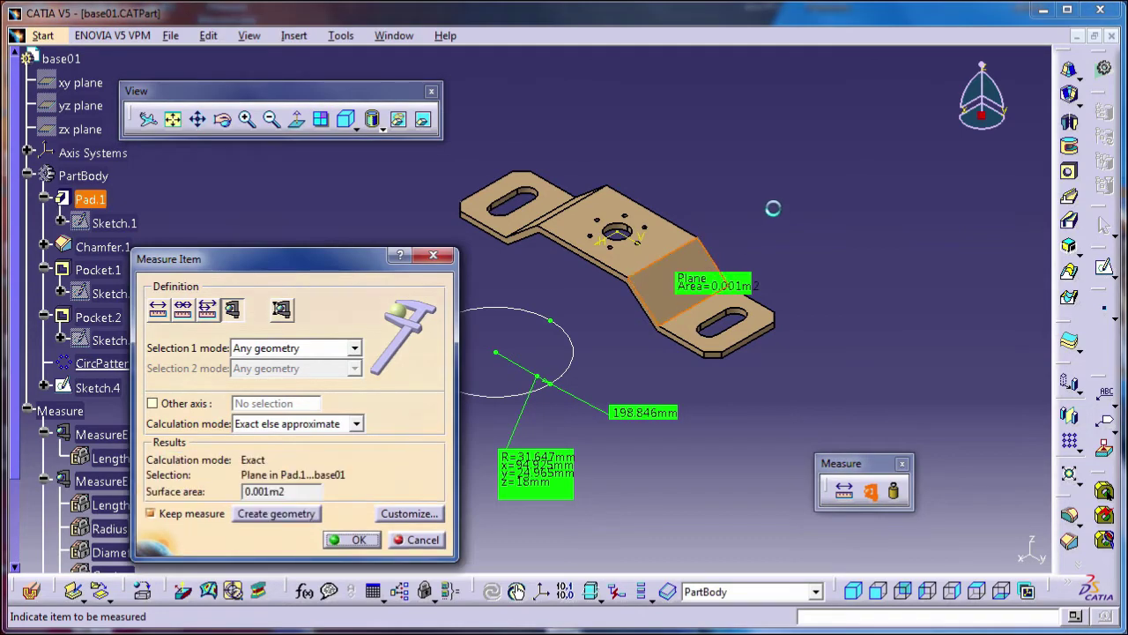
drag(732, 256, 824, 181)
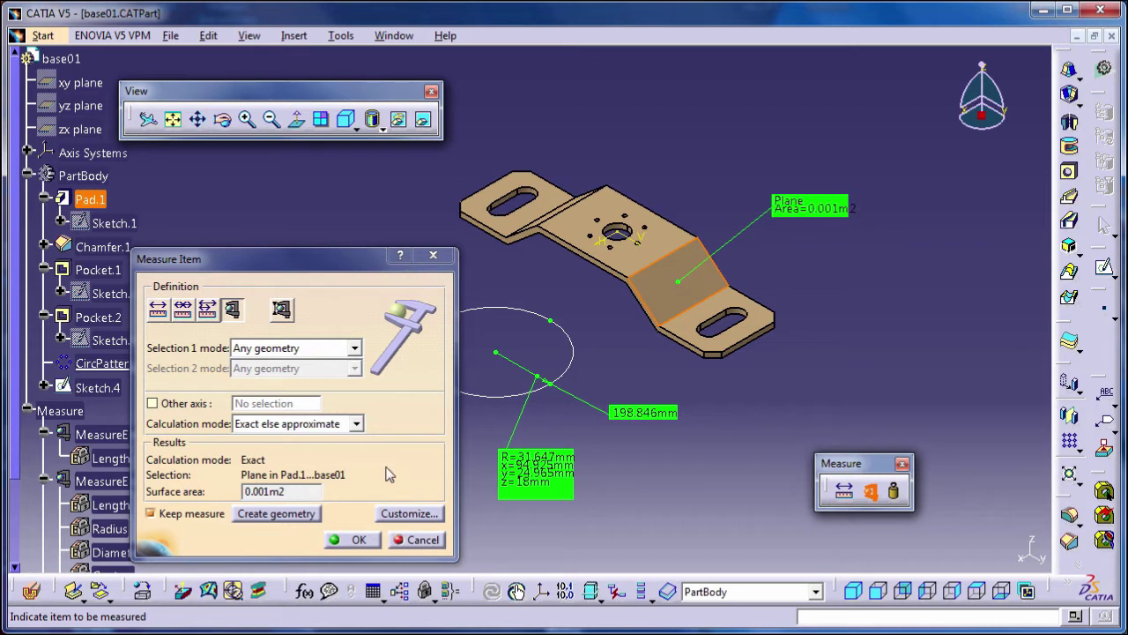
click(416, 539)
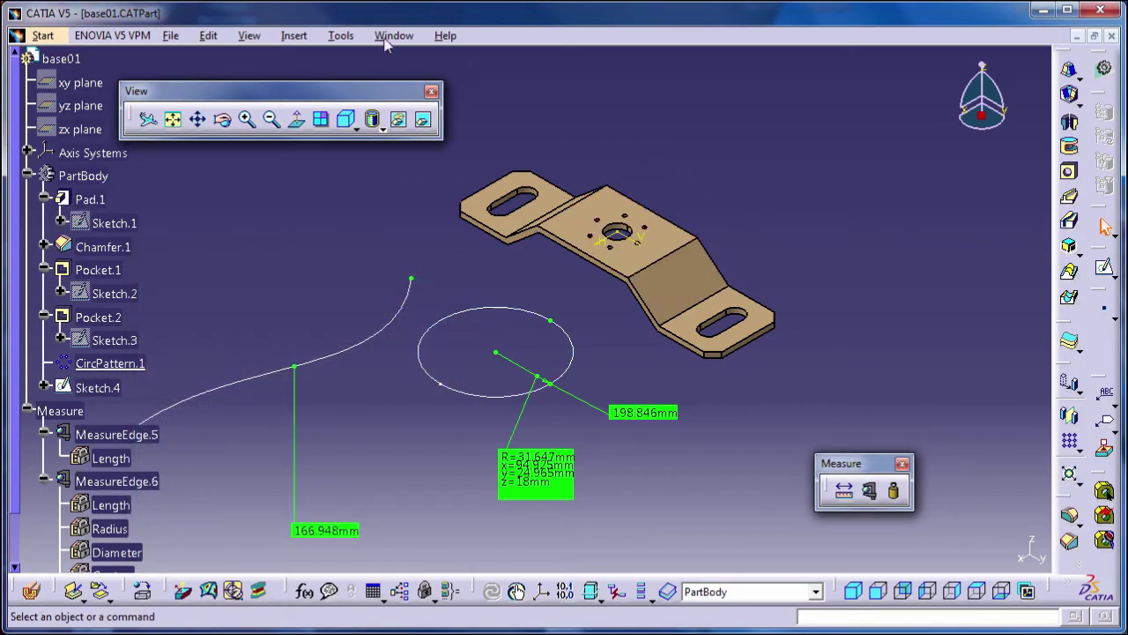
Step: Set the Area unit to Square centimeter (cm2) in Options > Parameters and Measure > Units
click(352, 37)
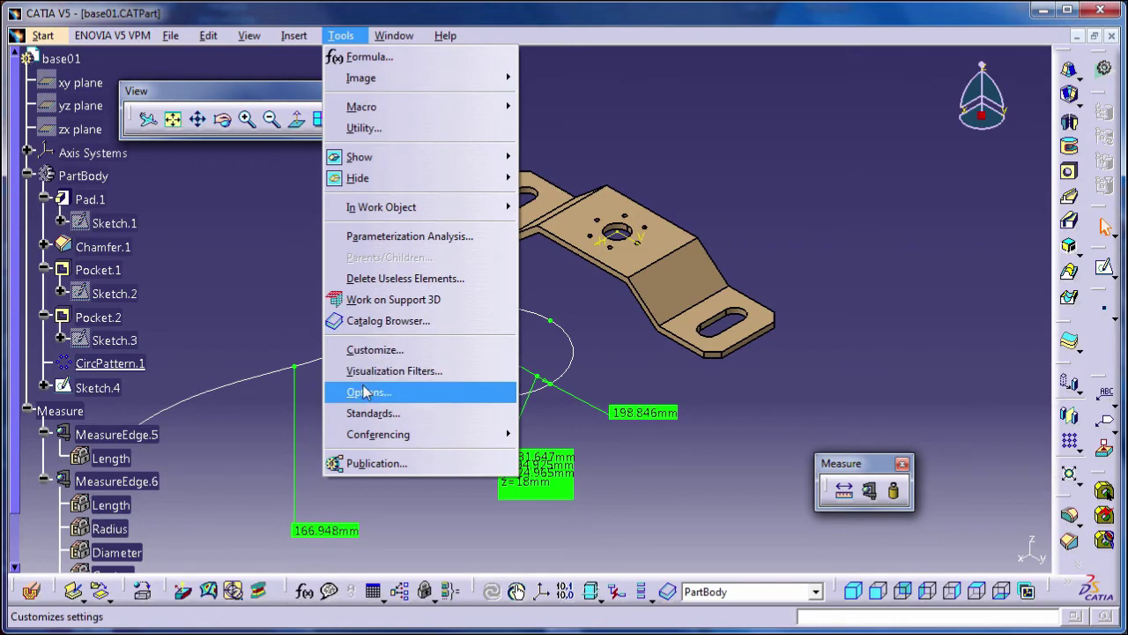
click(368, 391)
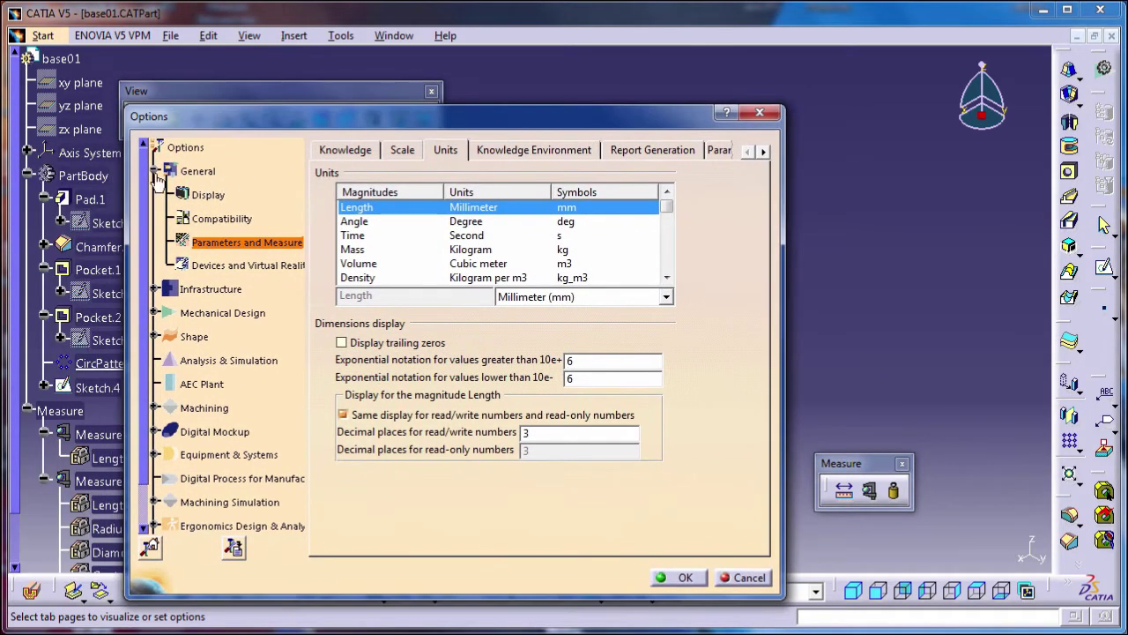
click(155, 171)
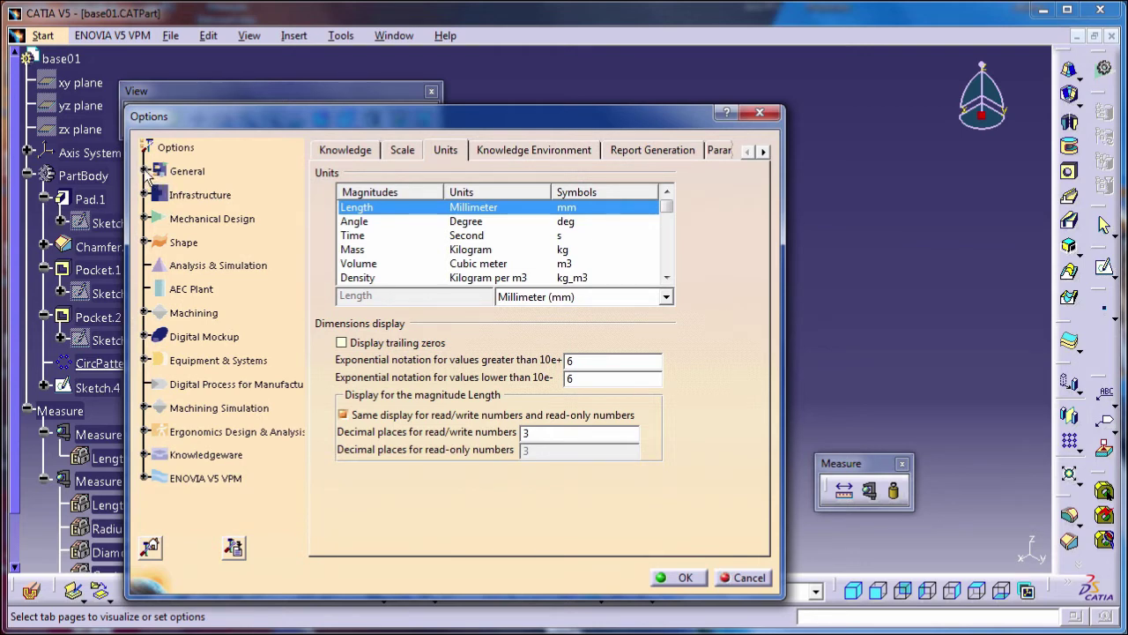
click(145, 171)
click(211, 220)
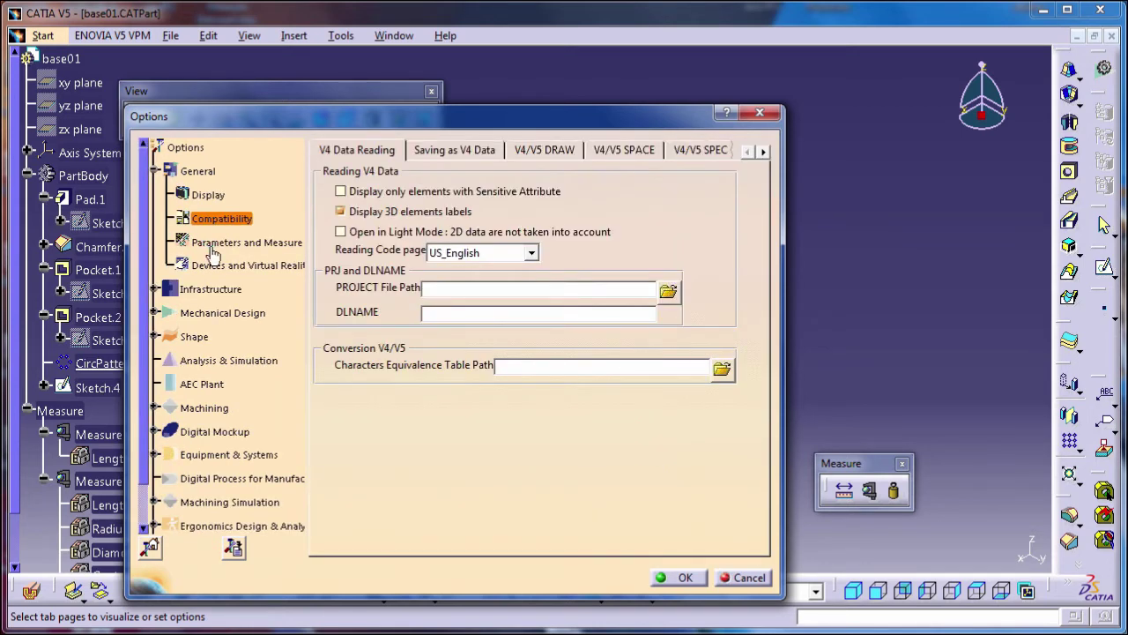
click(211, 246)
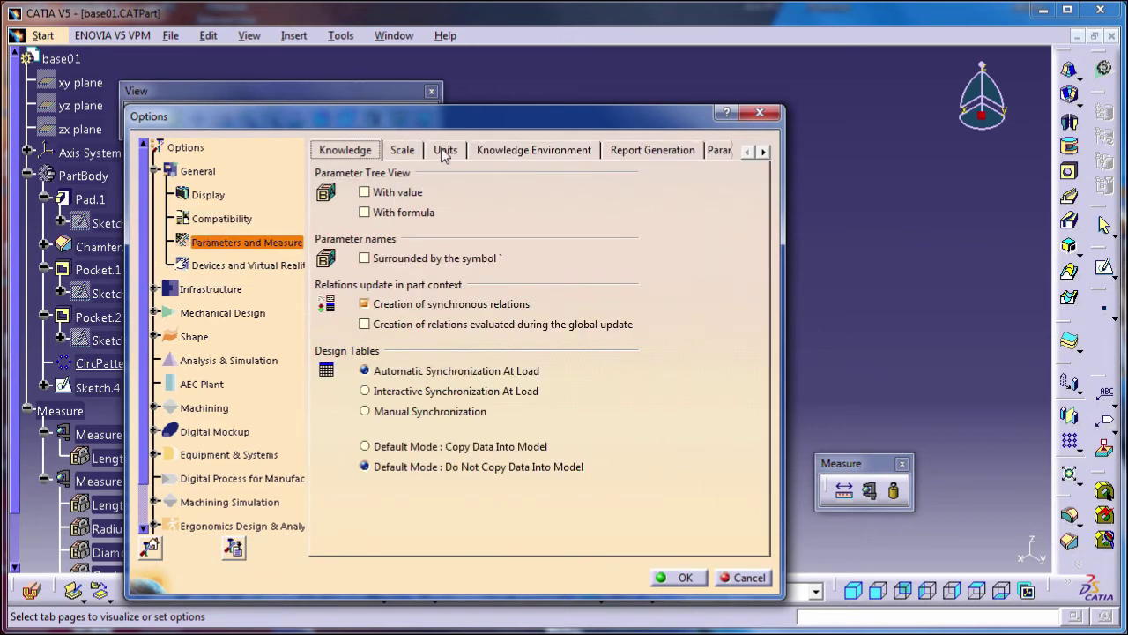
click(445, 151)
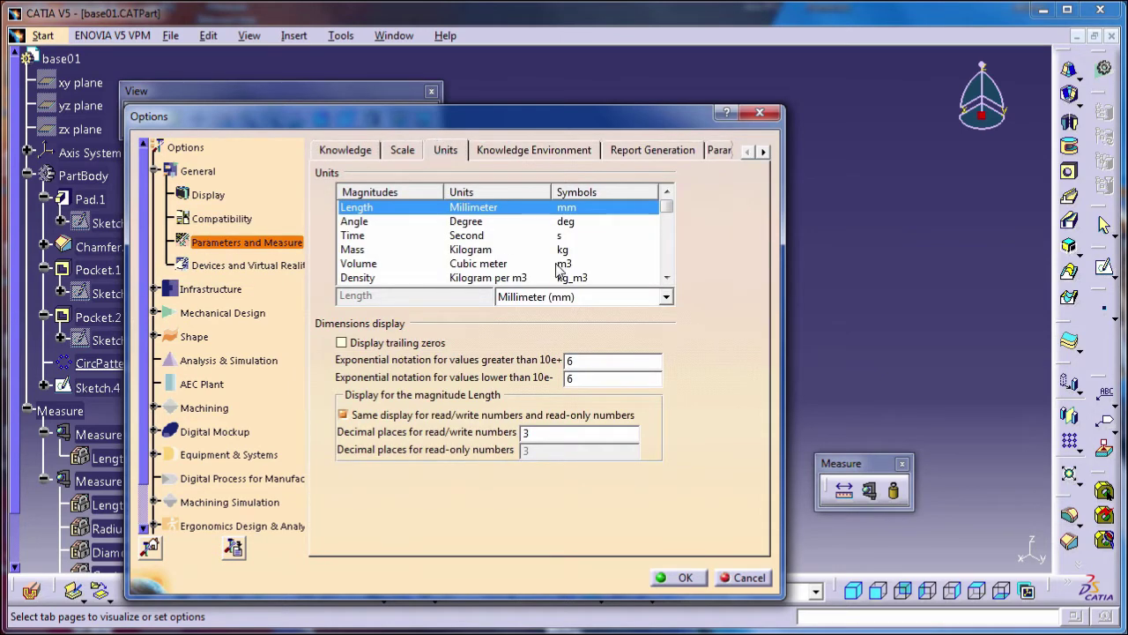
click(666, 277)
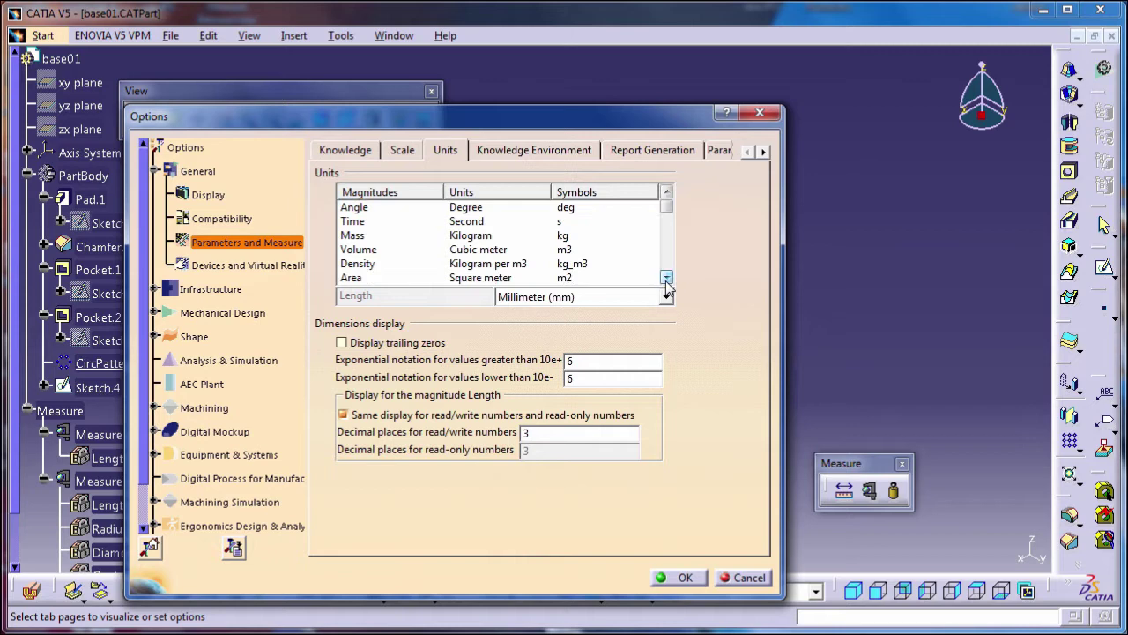
click(352, 279)
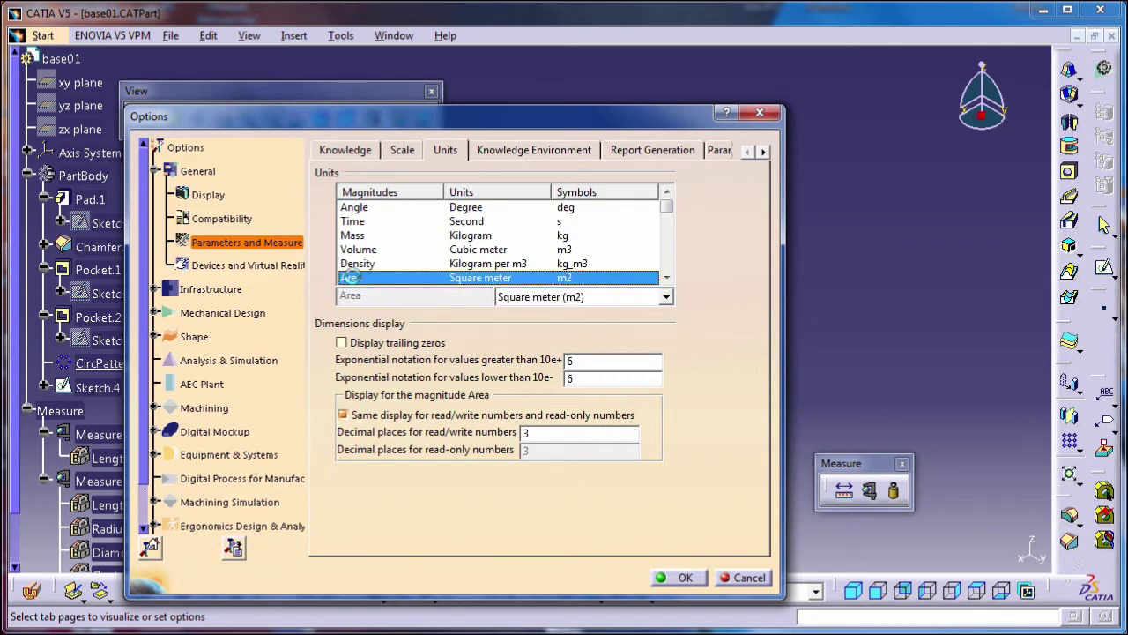
click(605, 299)
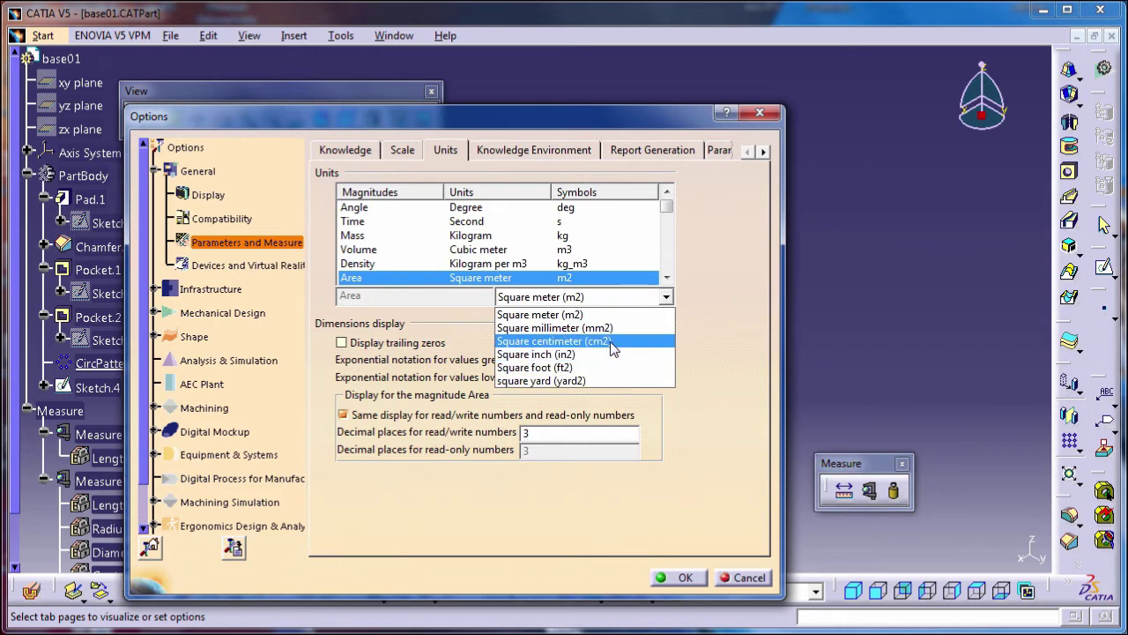
click(561, 343)
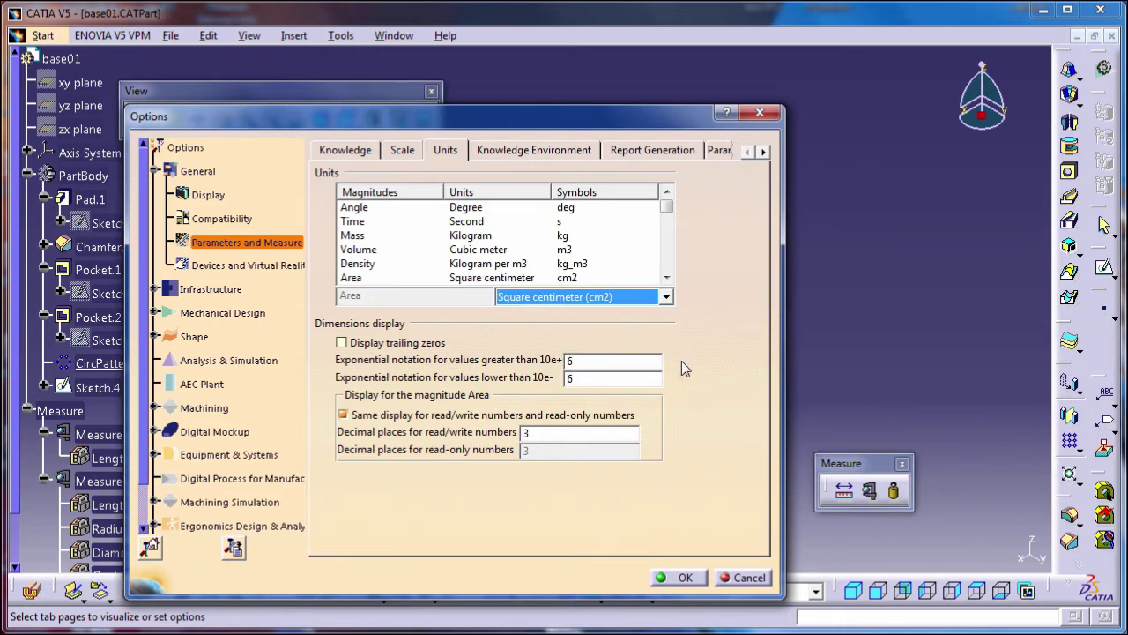
click(684, 579)
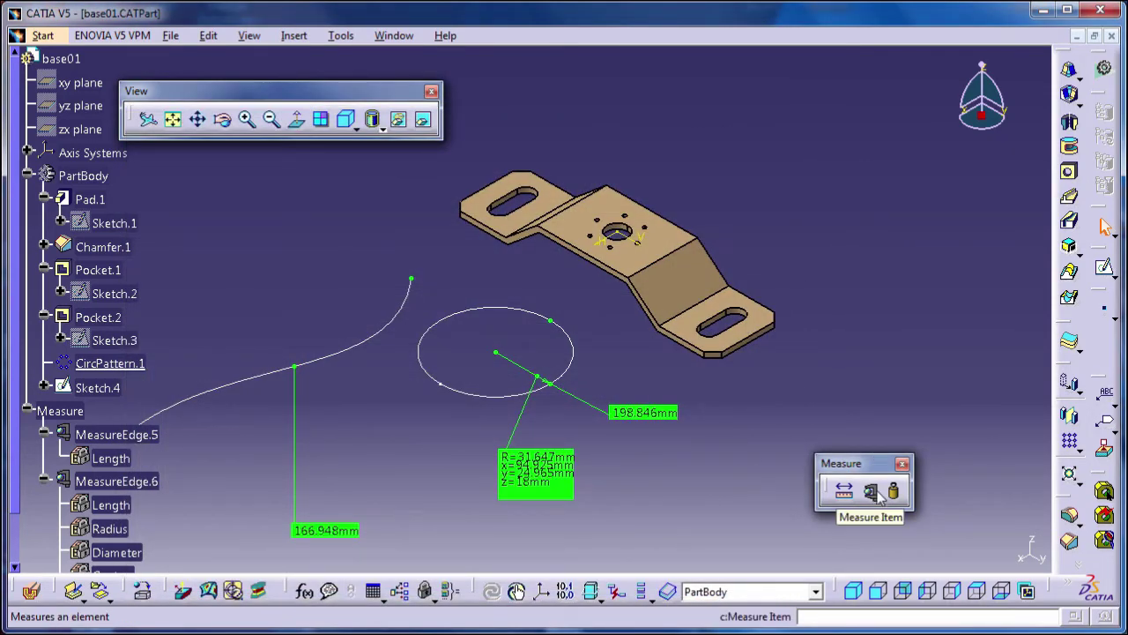
Step: Measure the bent middle face at 9.334cm2 and keep its label up-right of the bracket
click(873, 492)
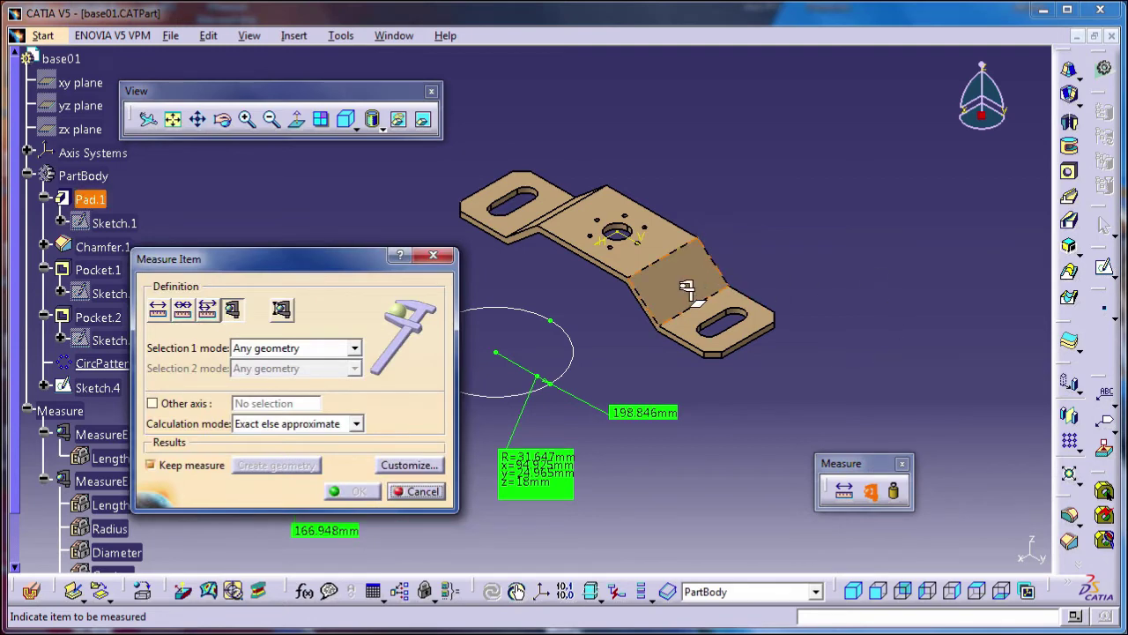
click(686, 288)
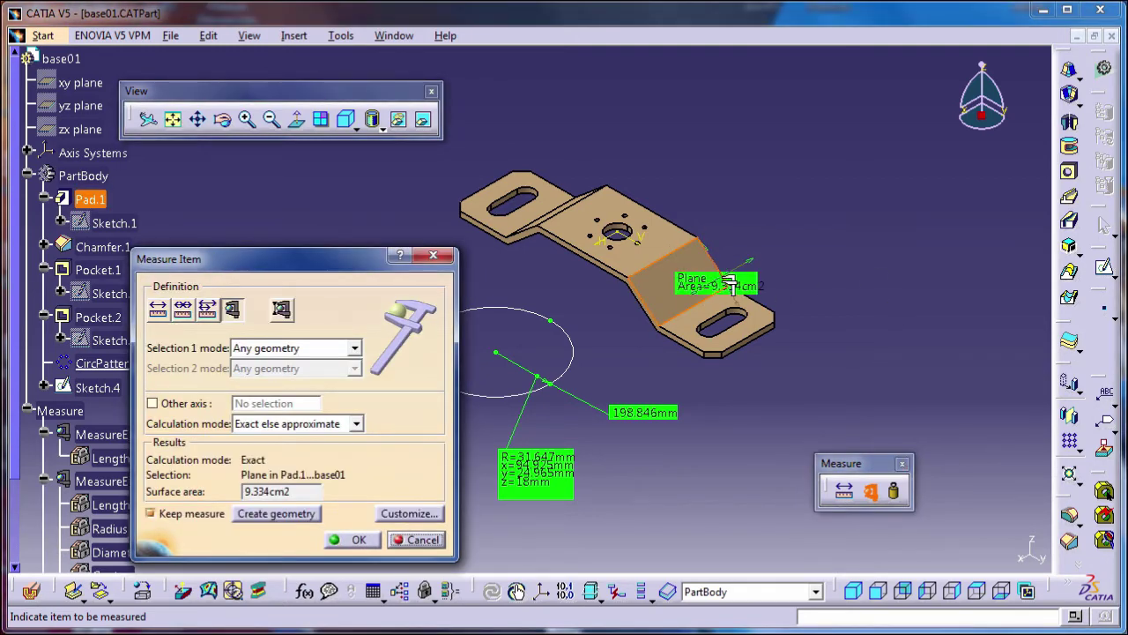
drag(810, 221, 831, 210)
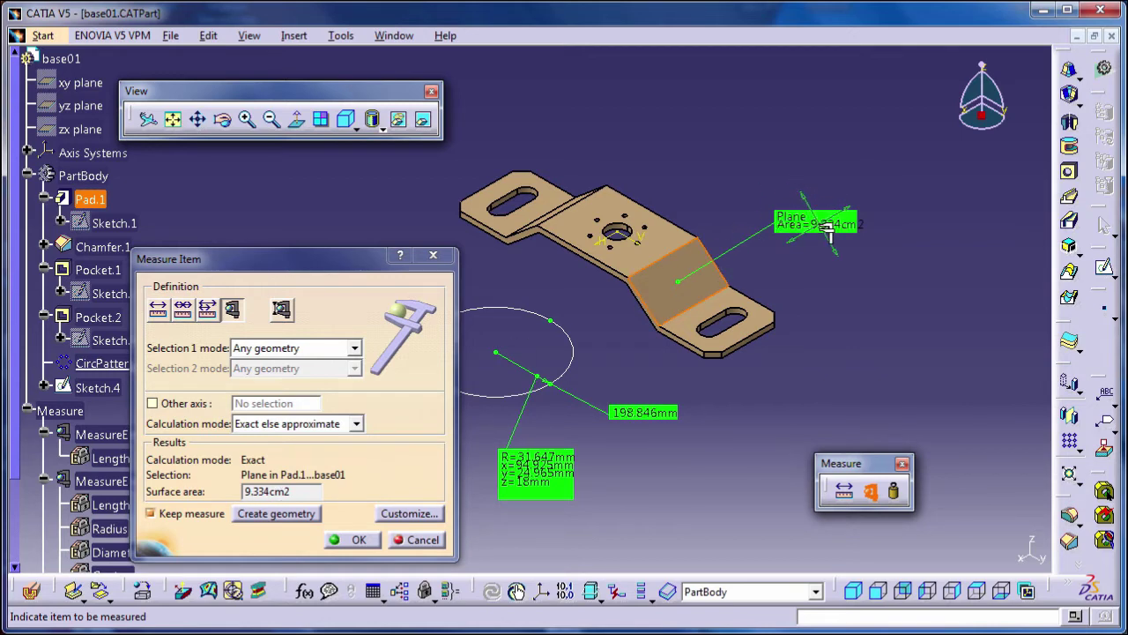
click(374, 542)
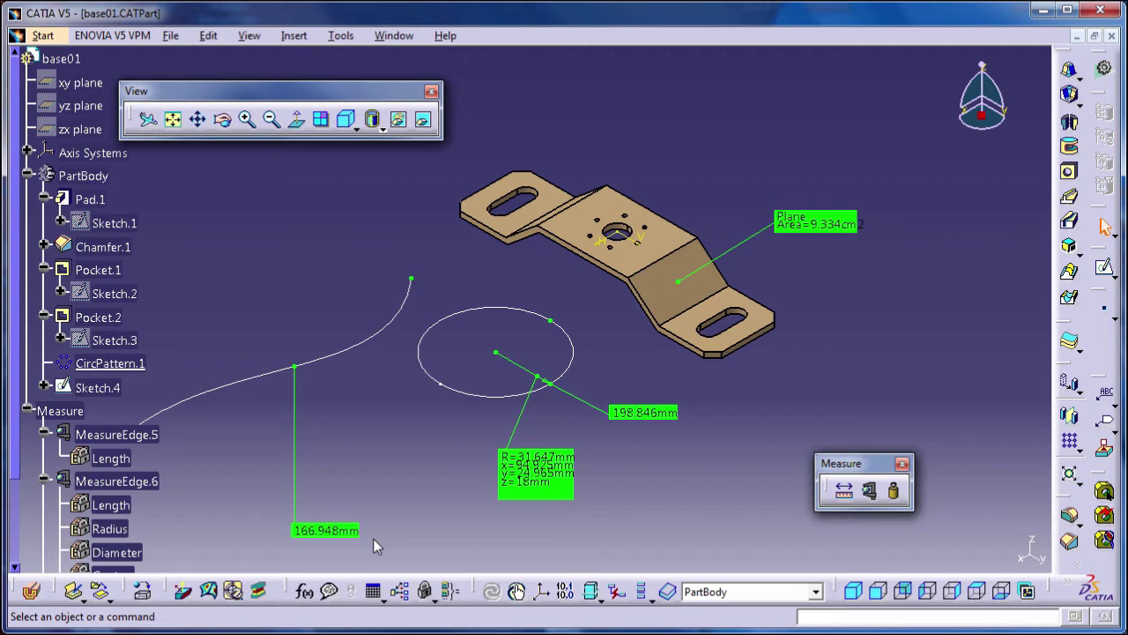
Step: Start Measure Item with Volume left checked in the Customize results for solids
click(871, 492)
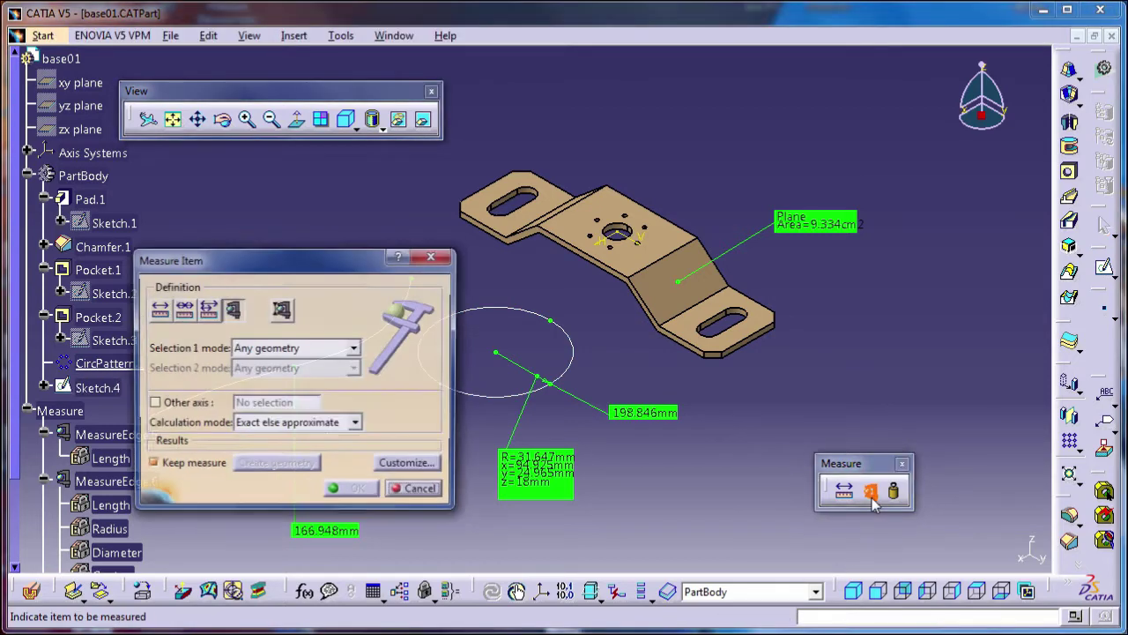
click(405, 465)
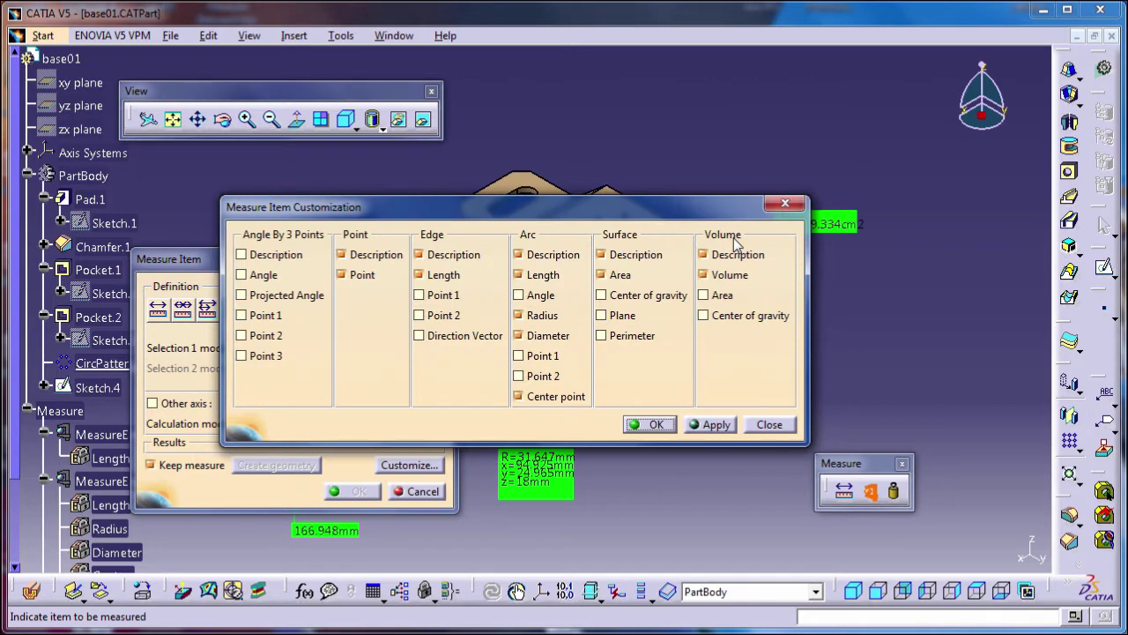
click(711, 275)
click(709, 275)
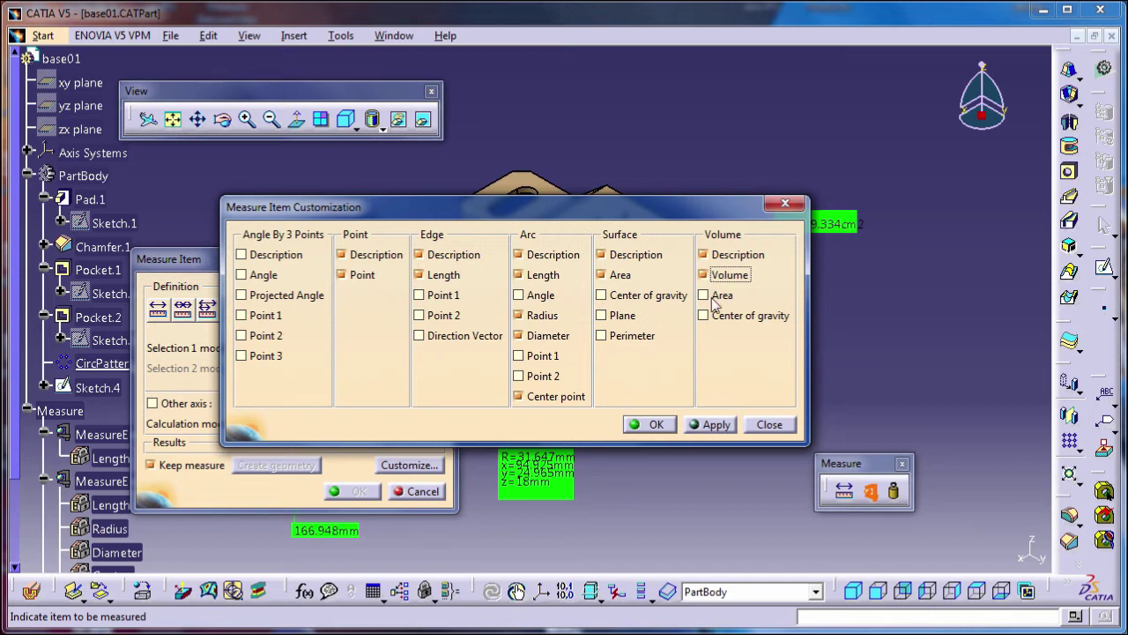
click(649, 424)
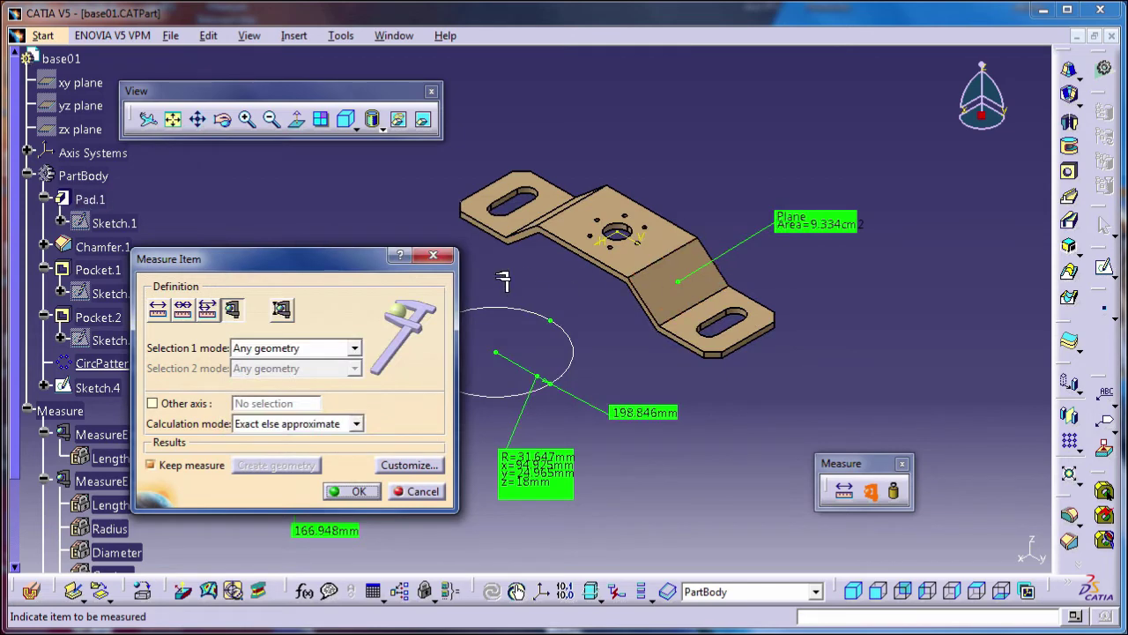
Step: Measure the Pad.1 volume, which reads 0m3, then cancel without keeping it
drag(366, 266, 401, 257)
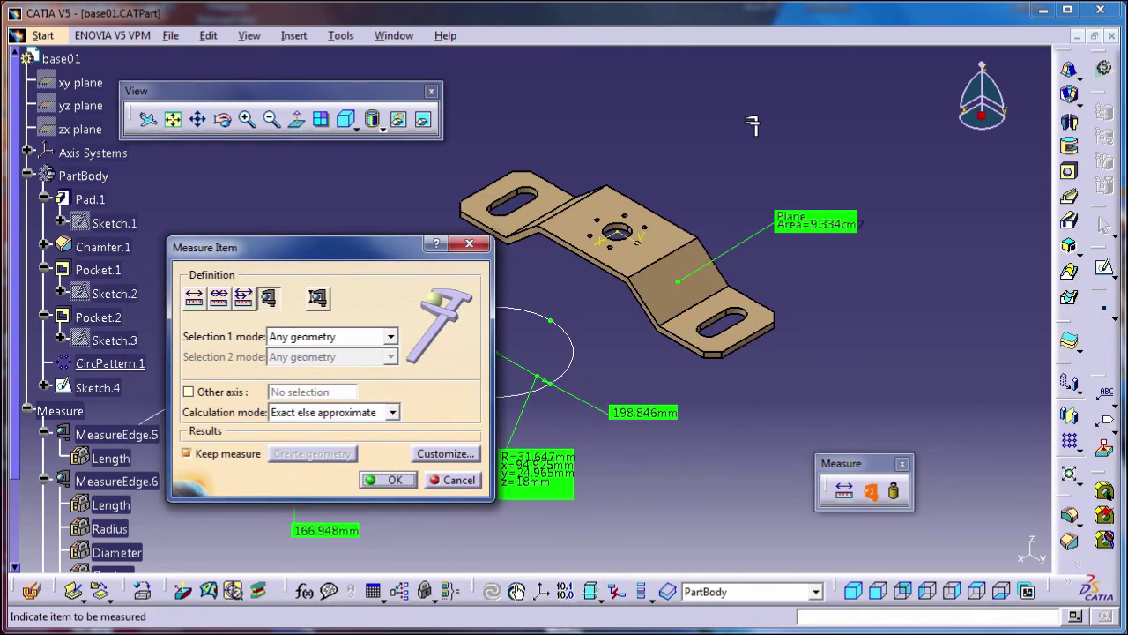
ctrl+middle_drag(751, 128, 750, 157)
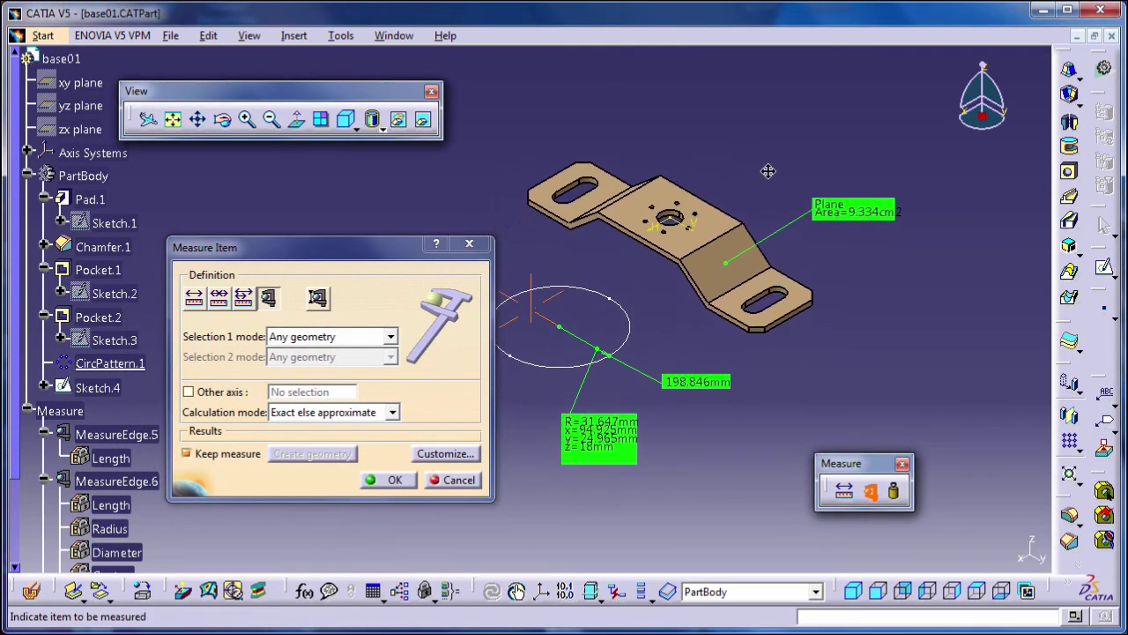
middle_drag(705, 203, 774, 178)
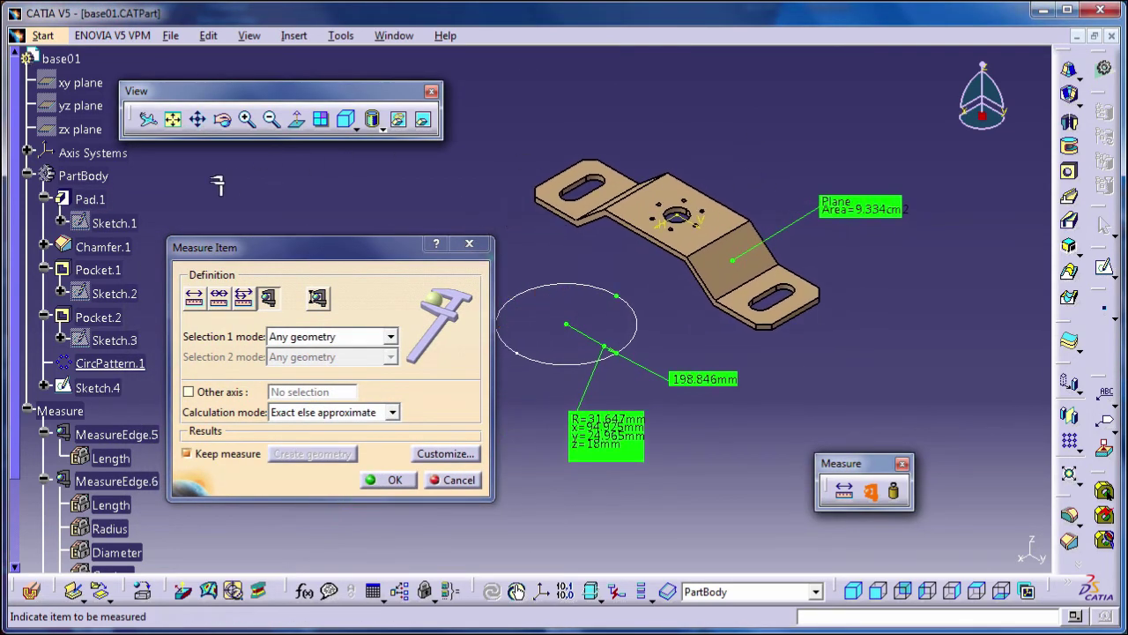
click(90, 200)
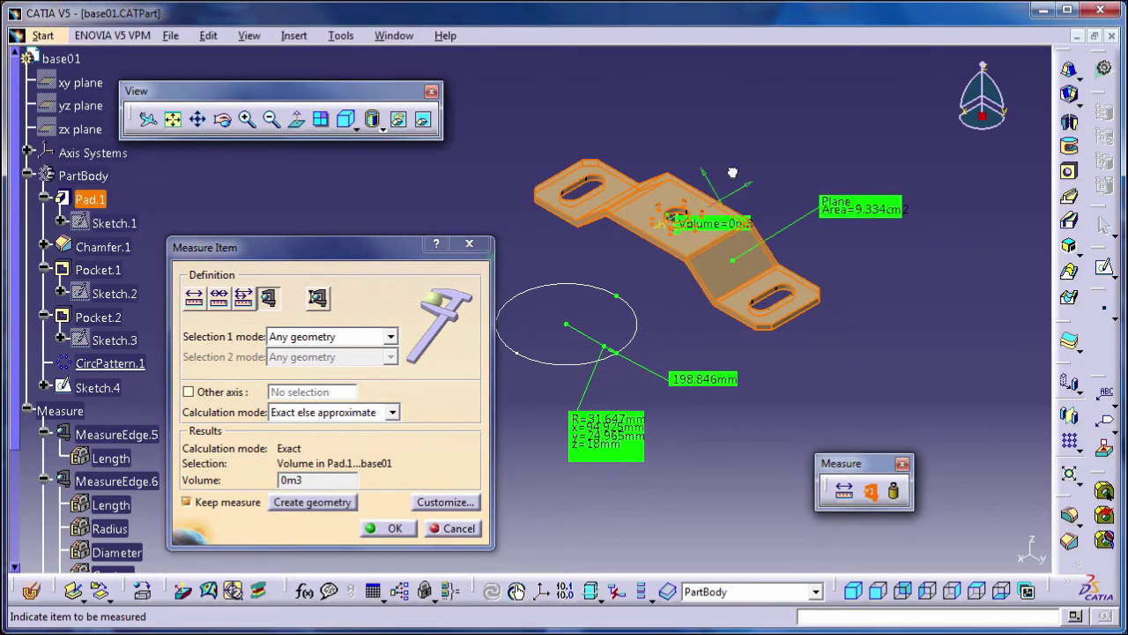
drag(719, 231, 747, 138)
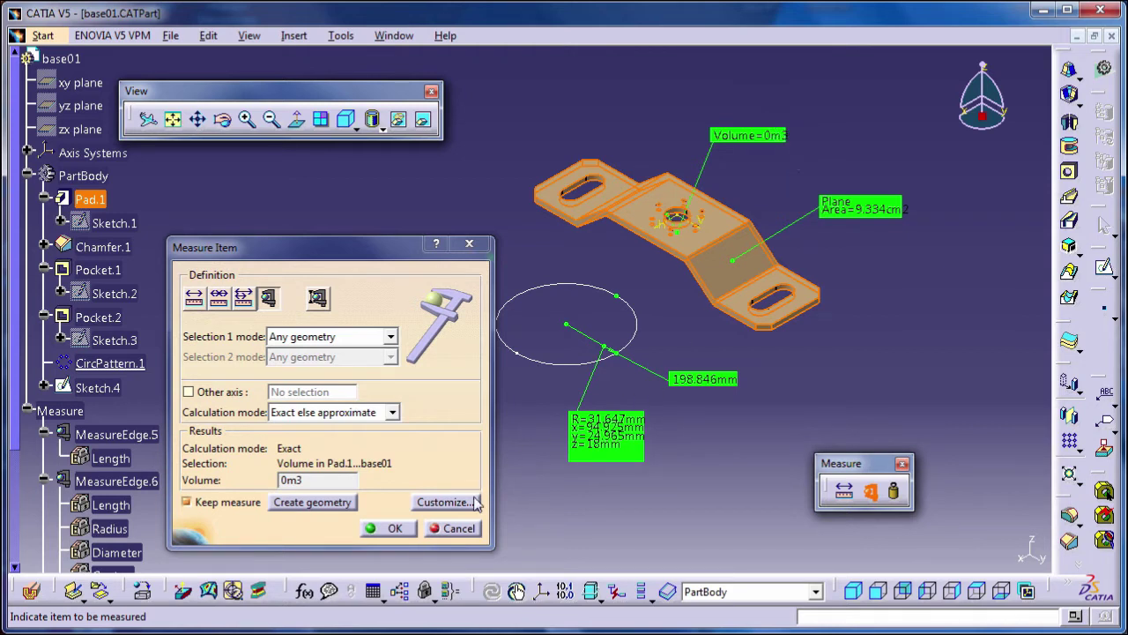
click(455, 528)
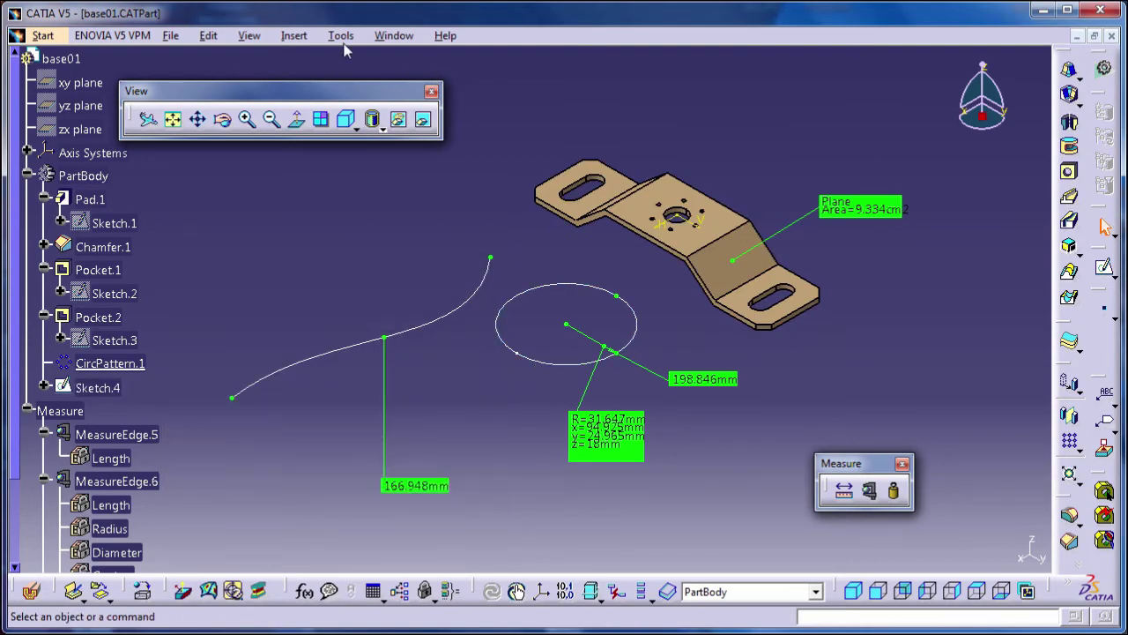
Step: Set the Volume unit to Cubic centimeter (cm3) in Options > Parameters and Measure > Units
click(341, 35)
click(355, 391)
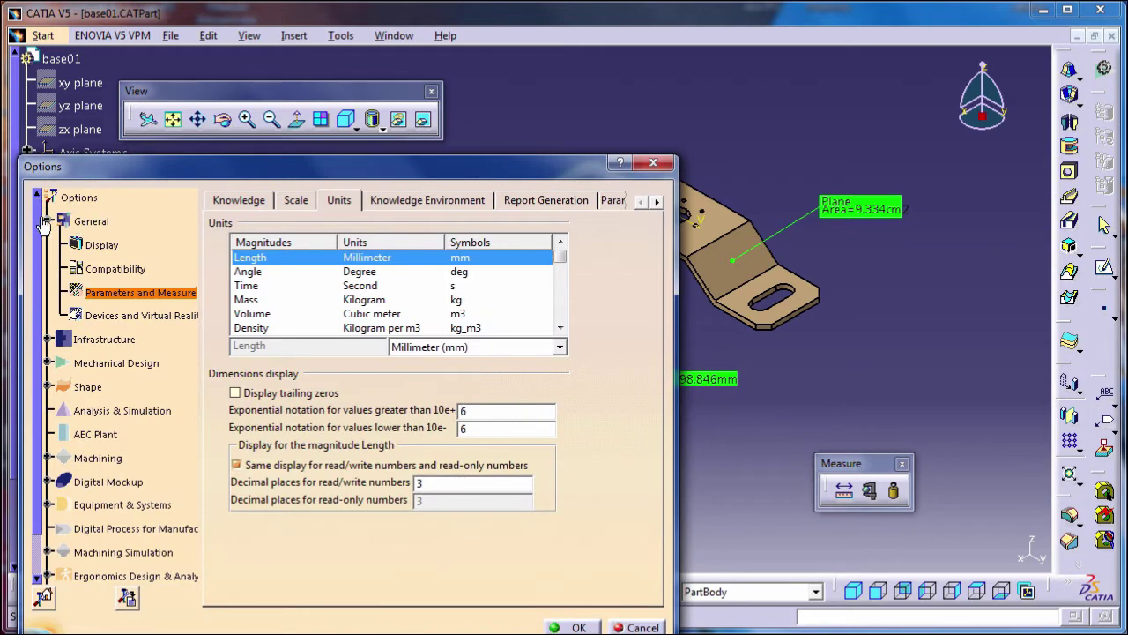
click(47, 221)
click(80, 222)
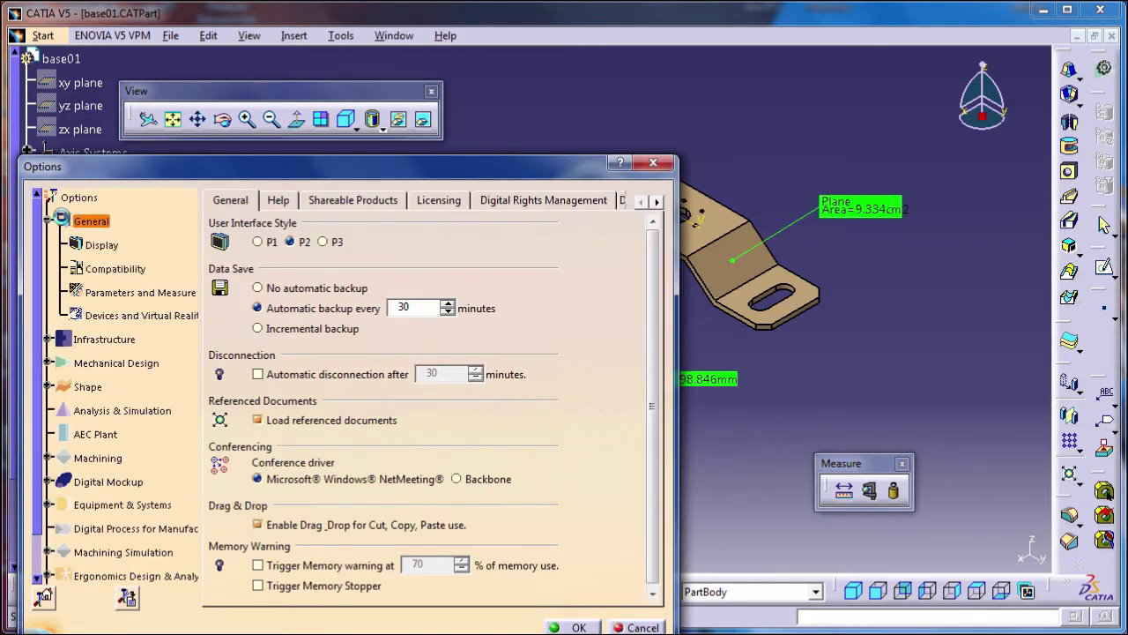
click(98, 297)
click(335, 205)
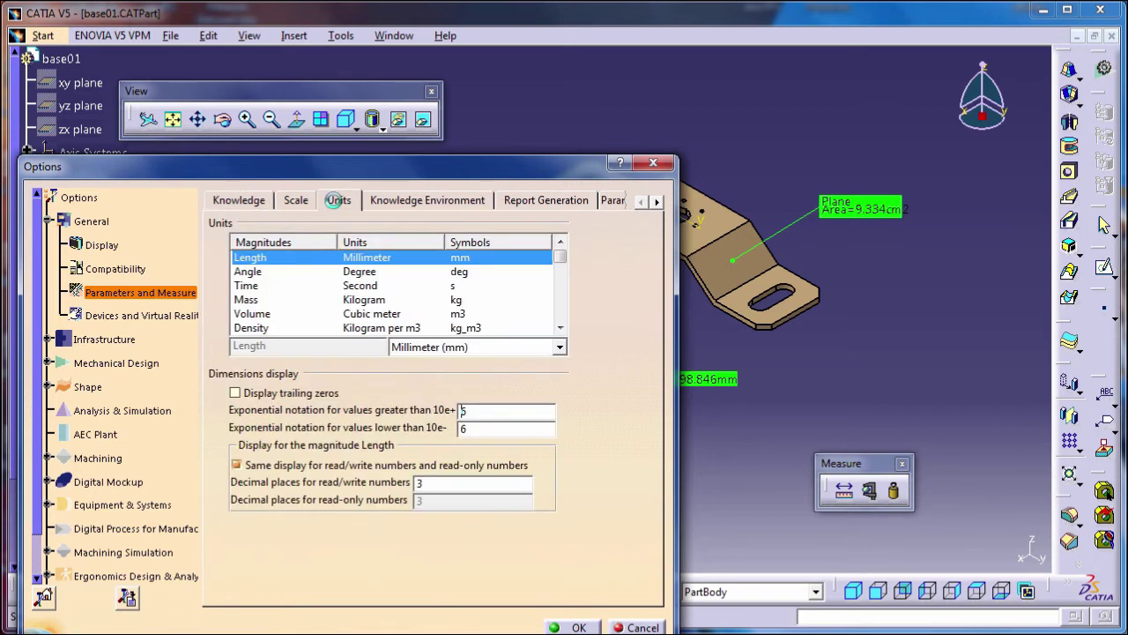
click(255, 316)
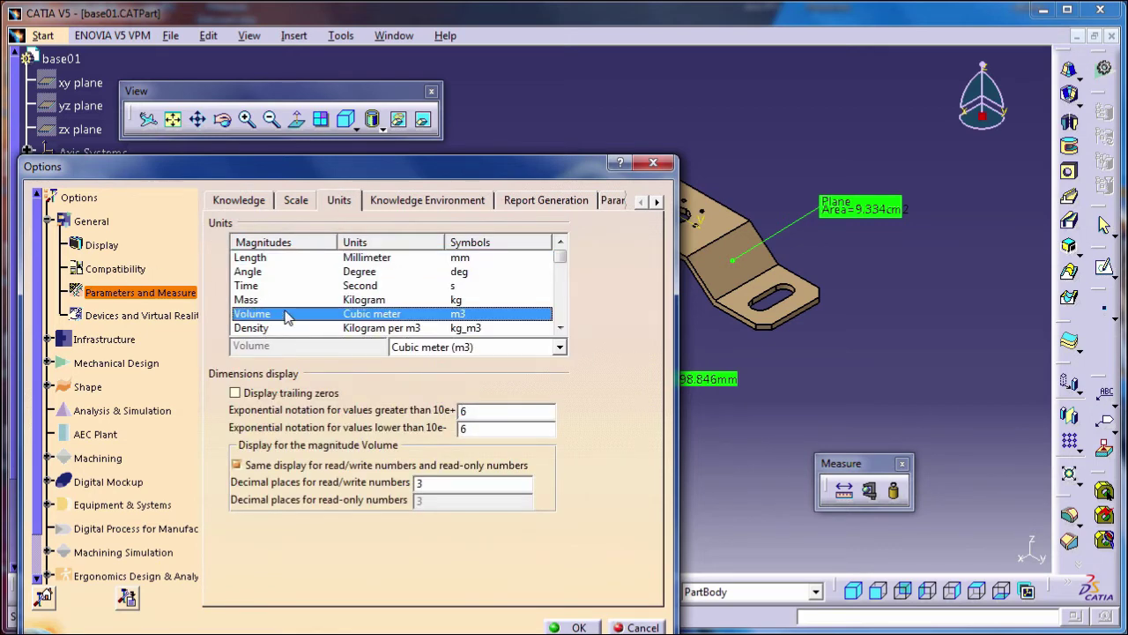
click(499, 346)
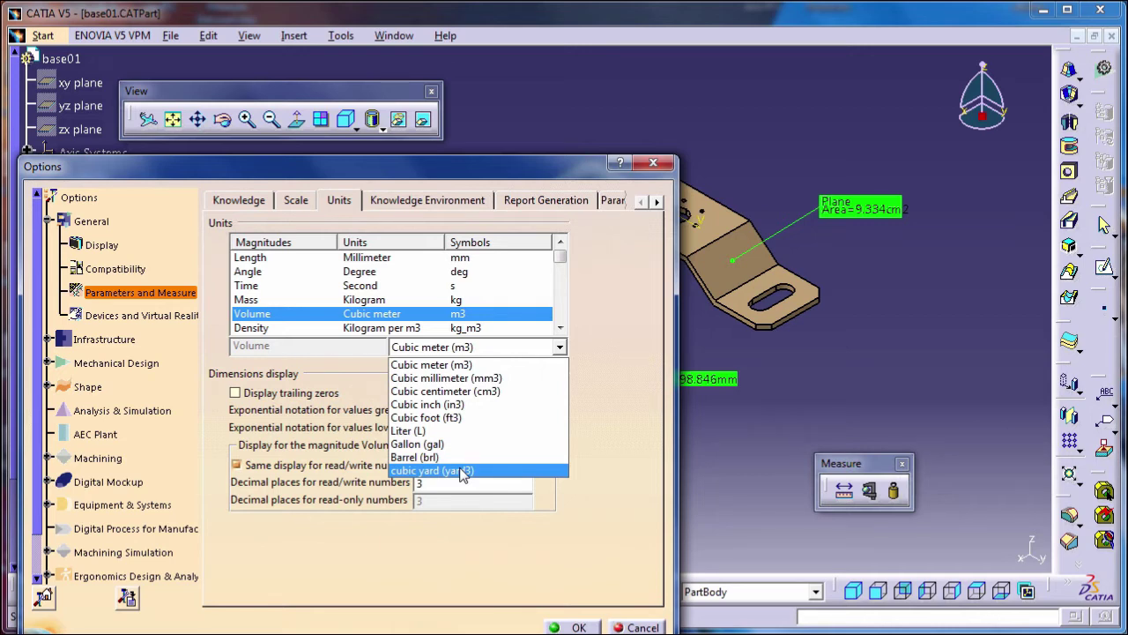
click(504, 390)
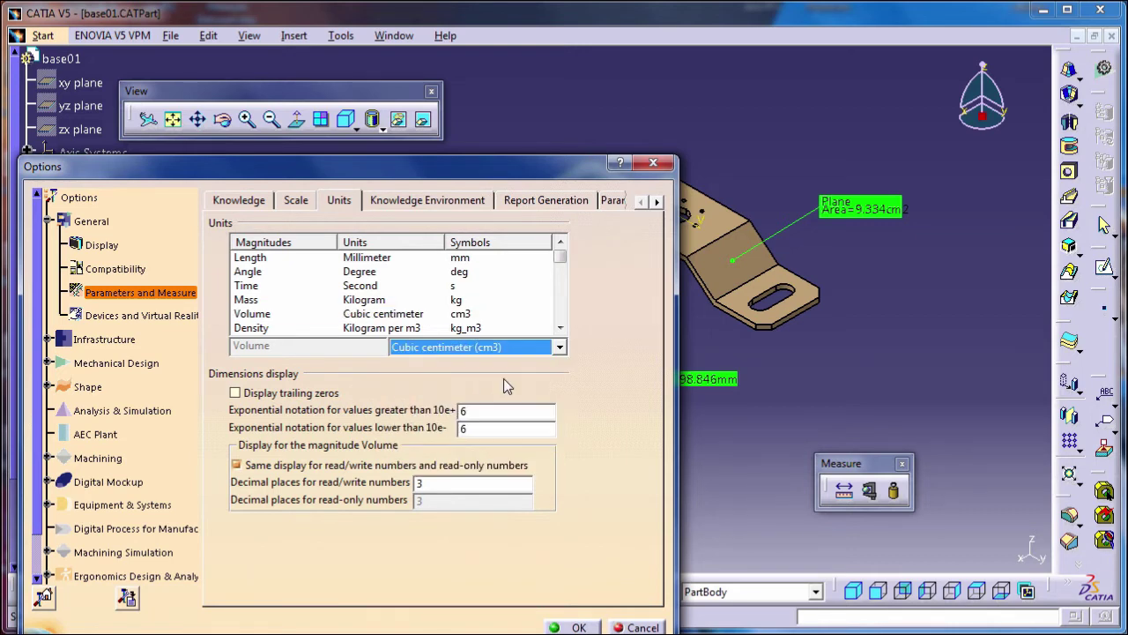
click(573, 627)
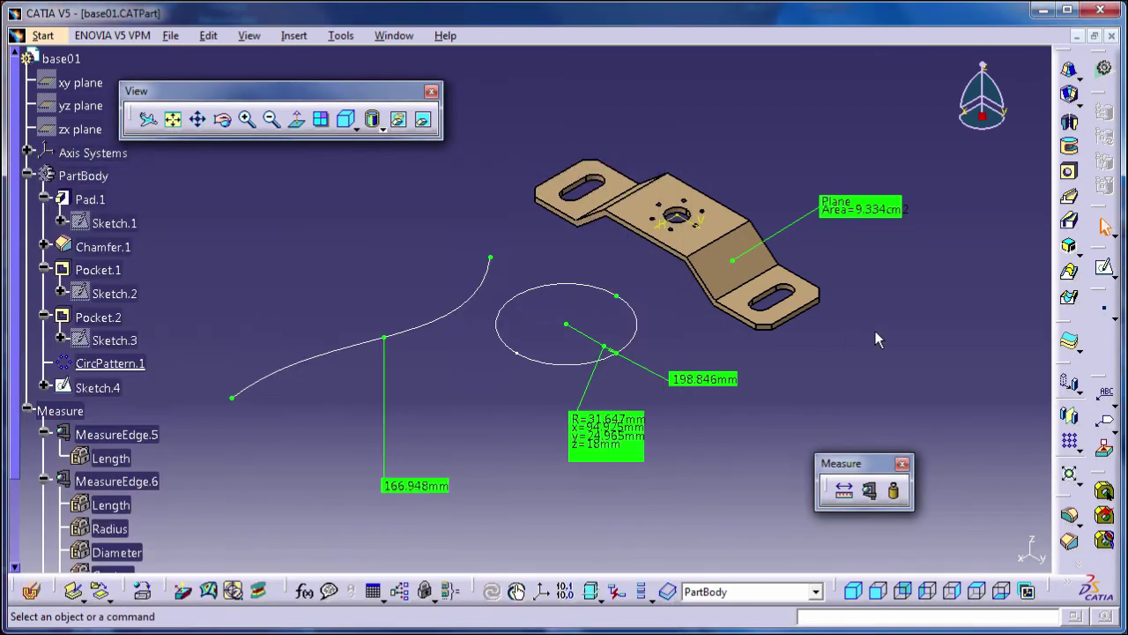
Step: Measure the Pad.1 volume at 19.31cm3 and keep its label above the part
click(872, 494)
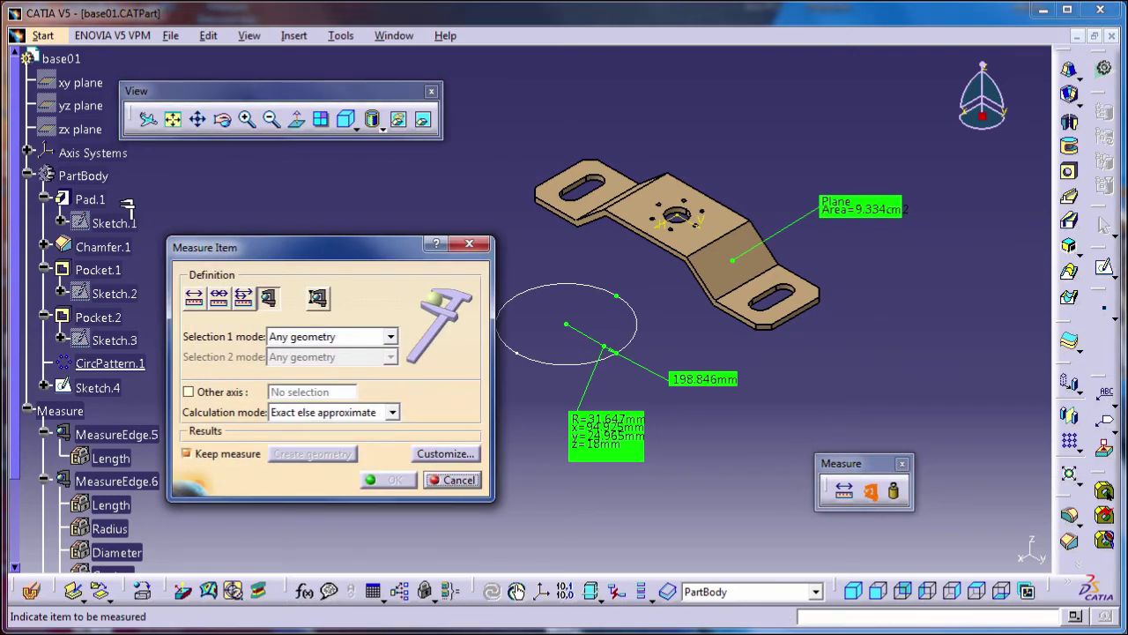
click(88, 199)
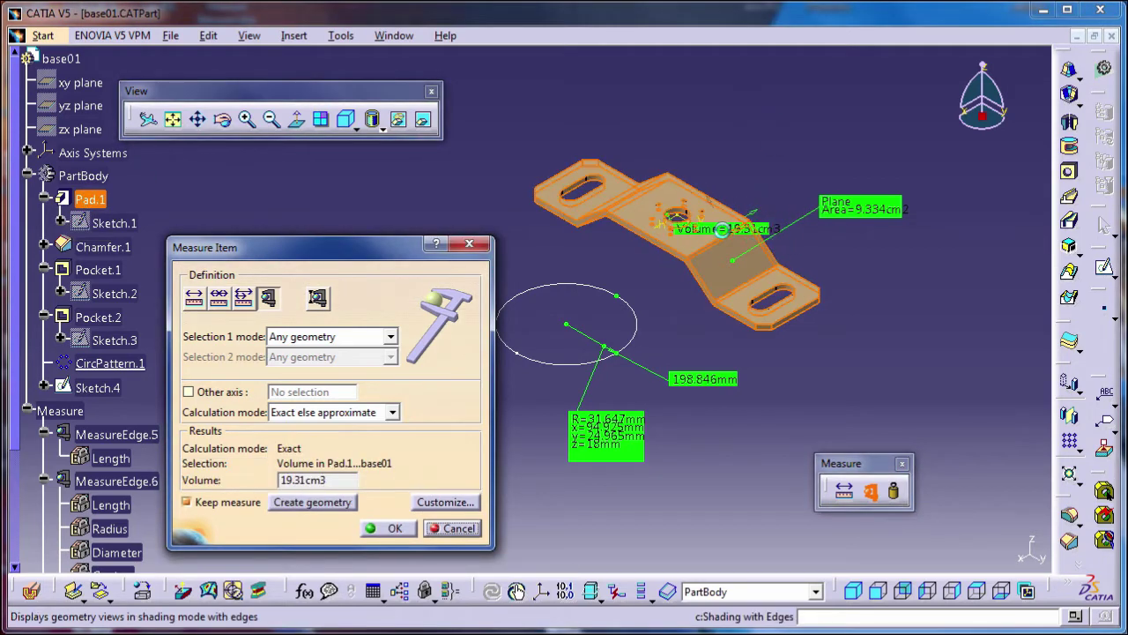
drag(747, 210, 751, 154)
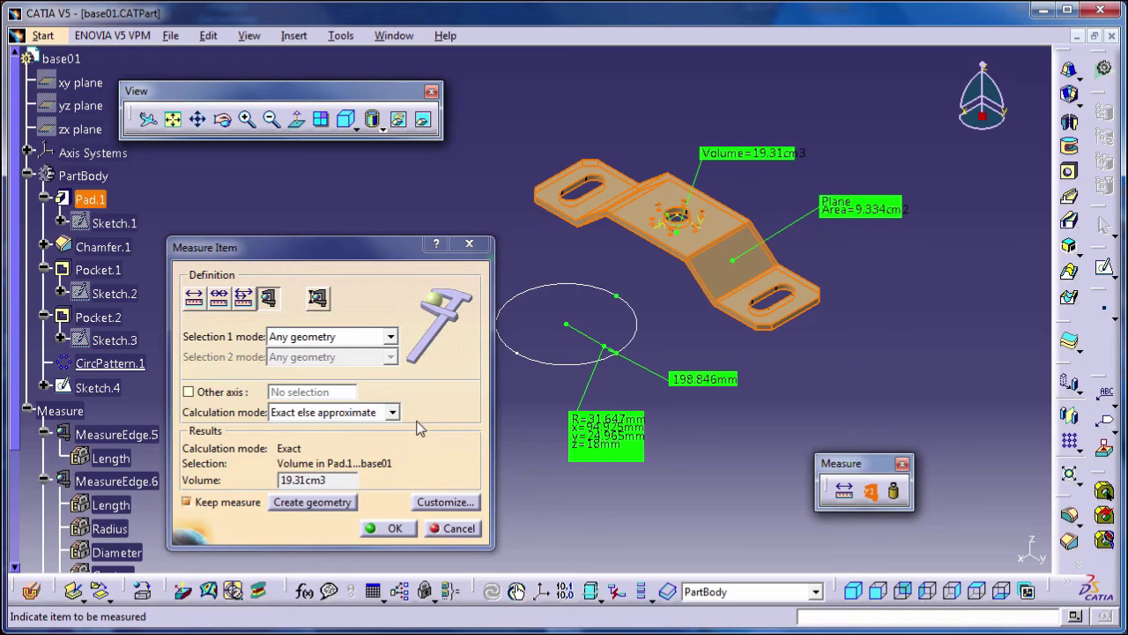
click(393, 528)
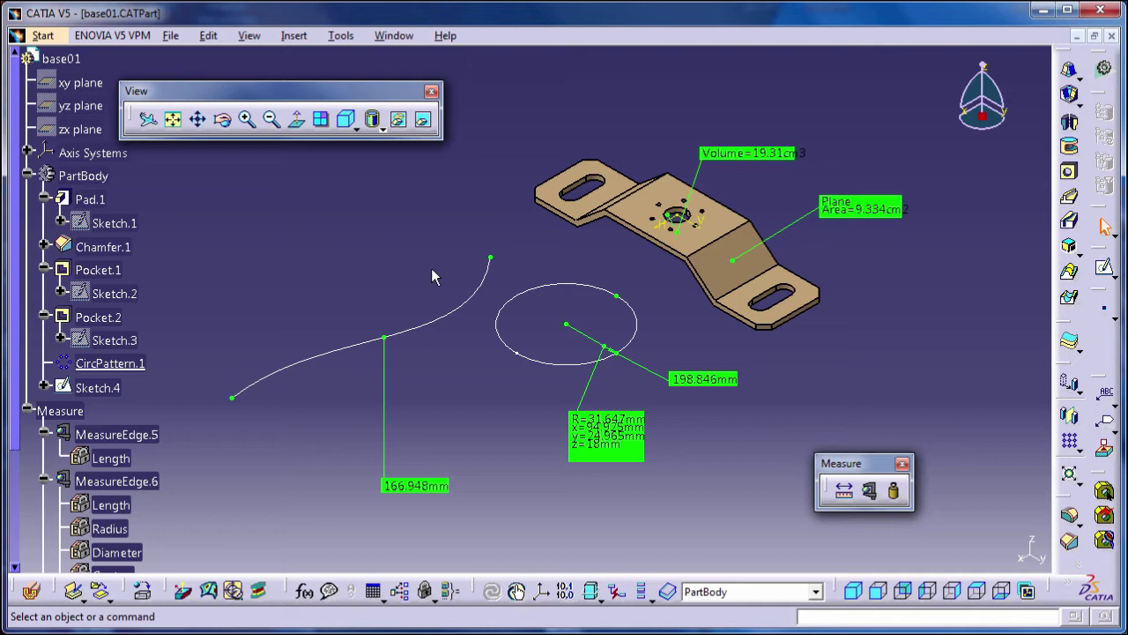
Step: In Thickness mode, measure the left flange and centre plate at about 3mm each
click(872, 494)
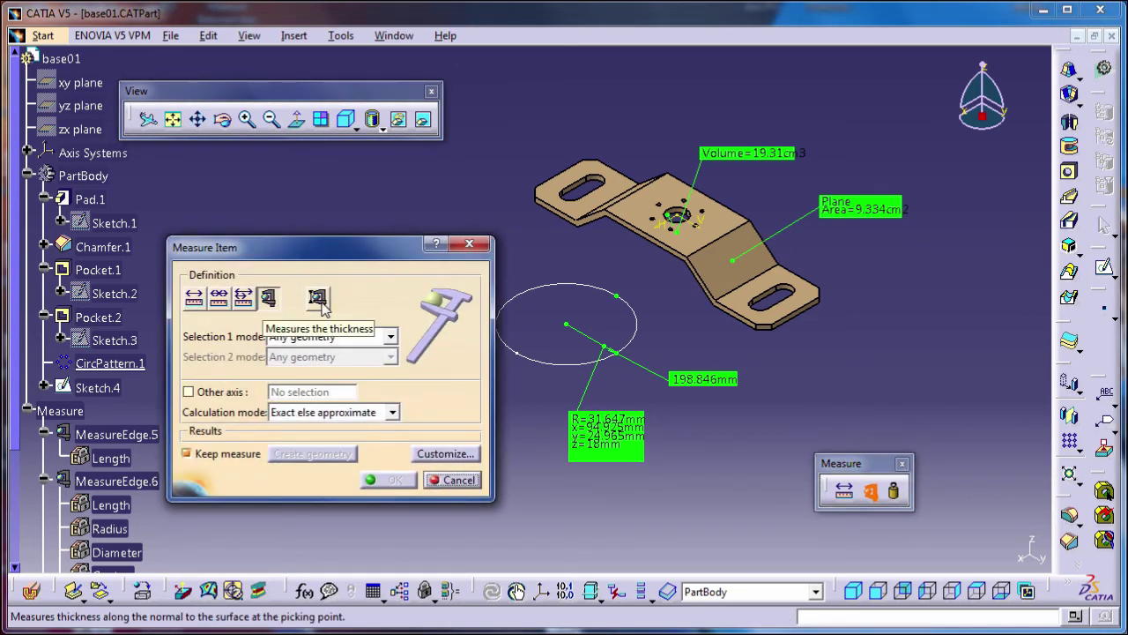
click(317, 298)
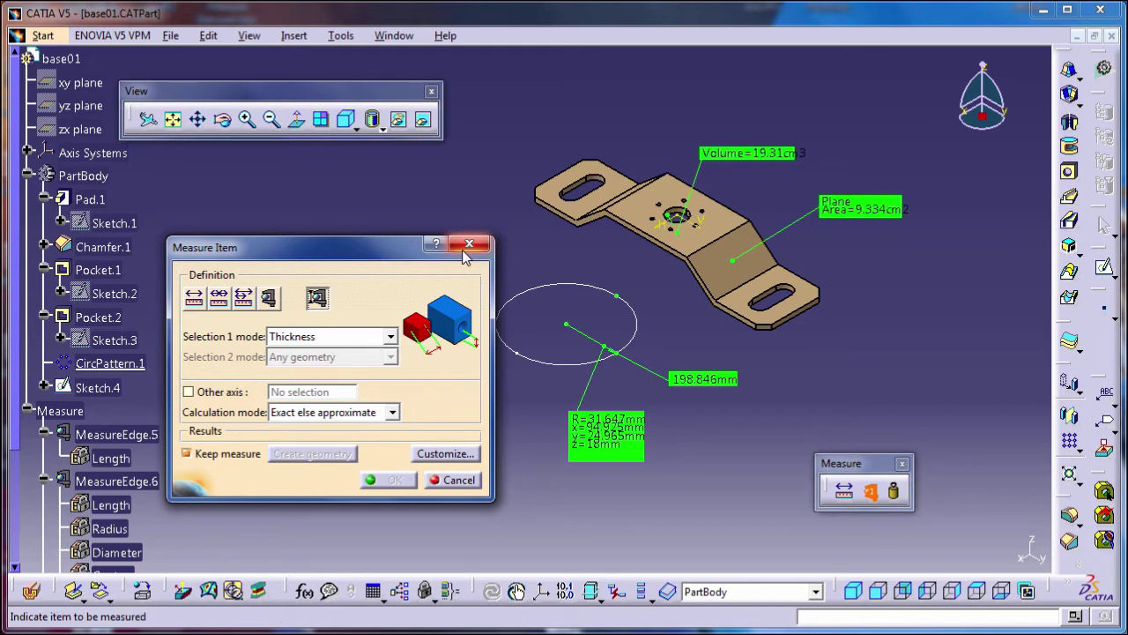
scroll(682, 258, up, 3)
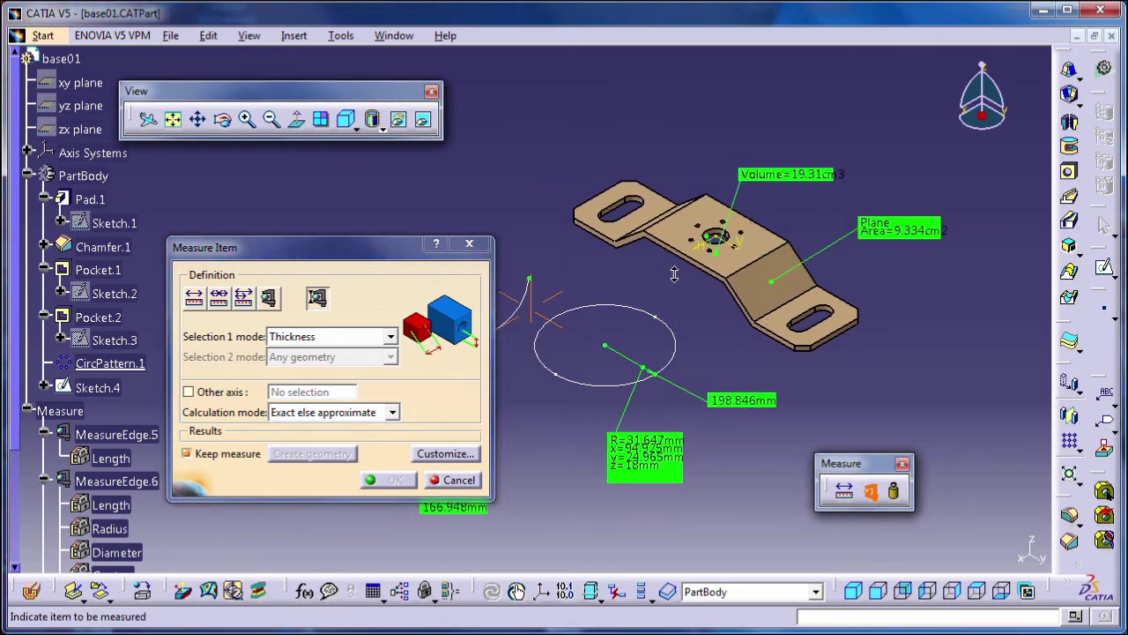
middle_drag(681, 258, 712, 309)
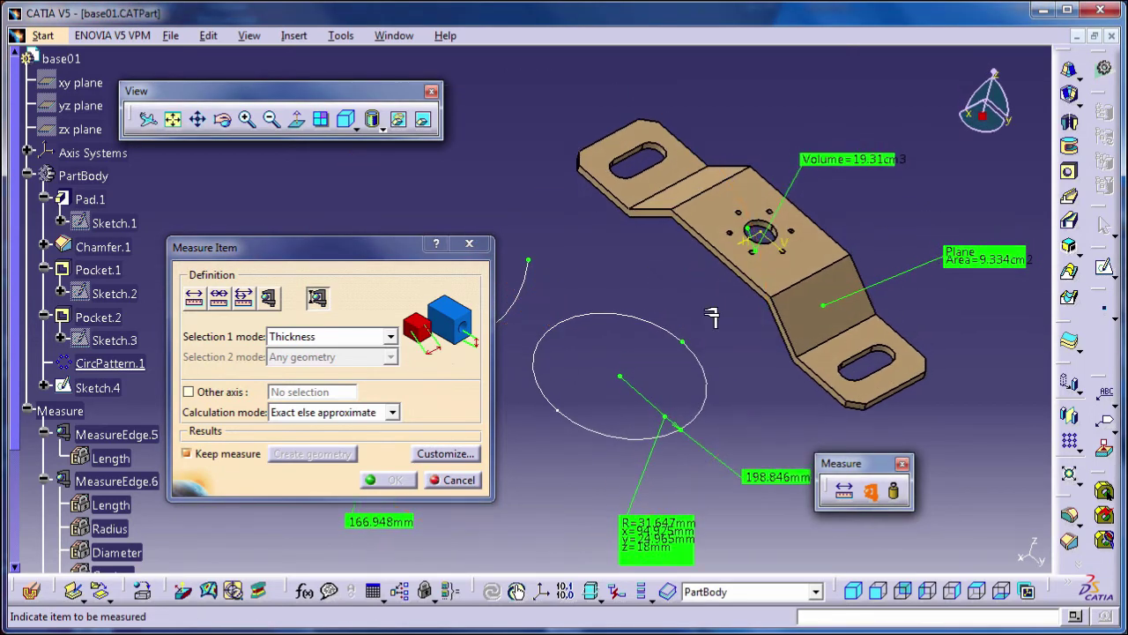
click(680, 167)
mouse_move(692, 154)
mouse_down()
mouse_move(718, 117)
mouse_move(736, 118)
mouse_up()
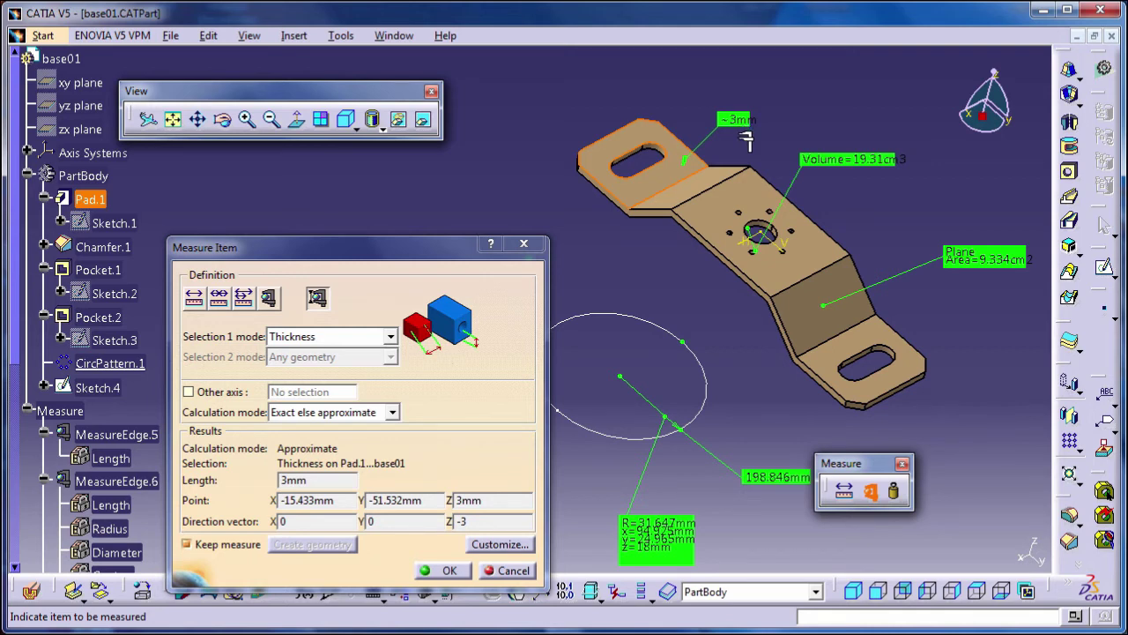
click(723, 220)
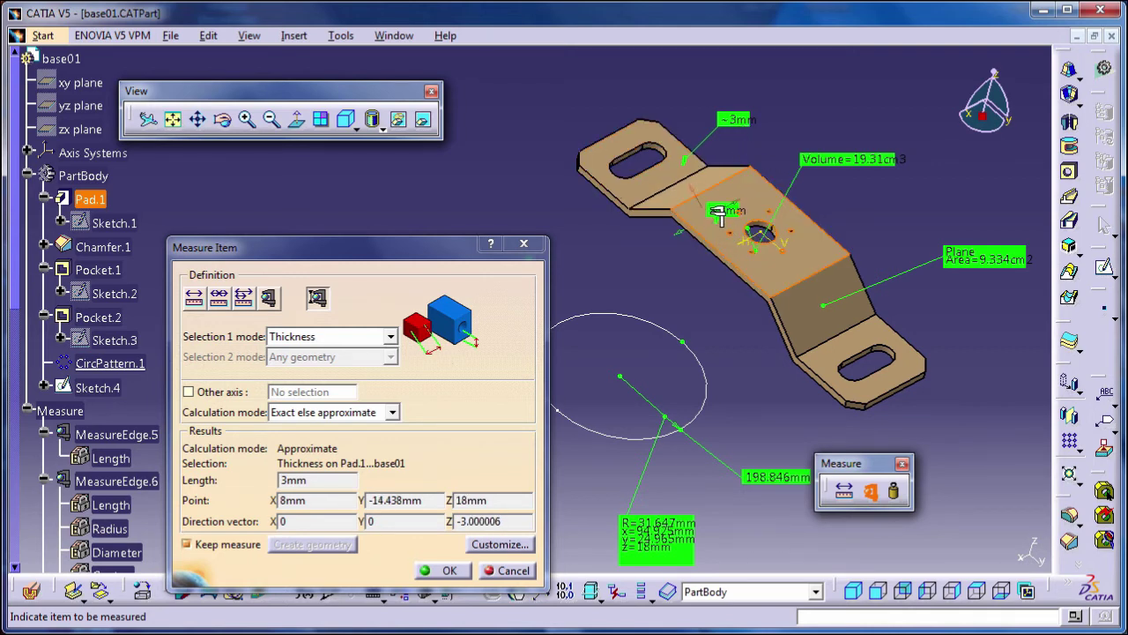
drag(725, 226, 779, 139)
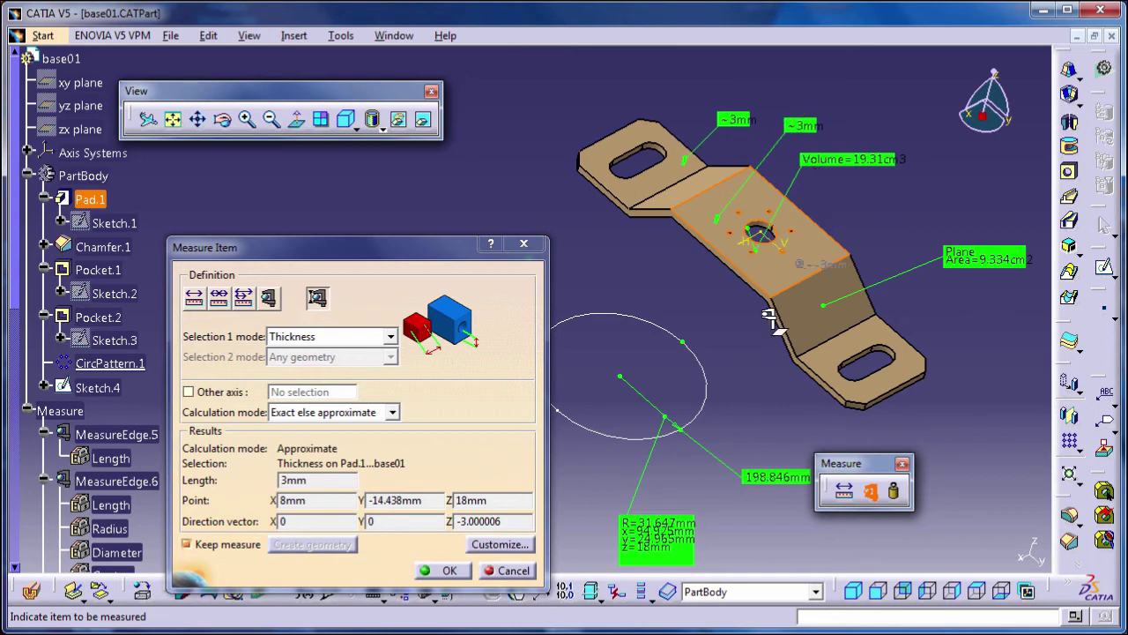
Step: Measure about 40mm across the bent side face and keep all thickness measurements
mouse_move(749, 348)
middle_down()
mouse_move(799, 283)
mouse_move(734, 274)
mouse_move(732, 264)
middle_up()
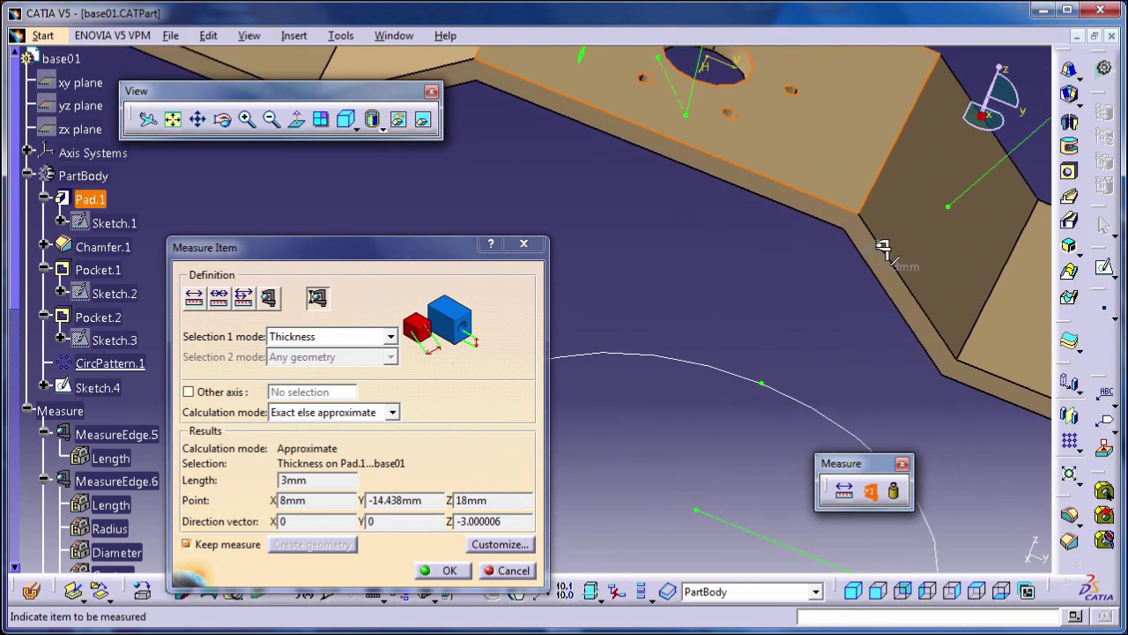
click(867, 280)
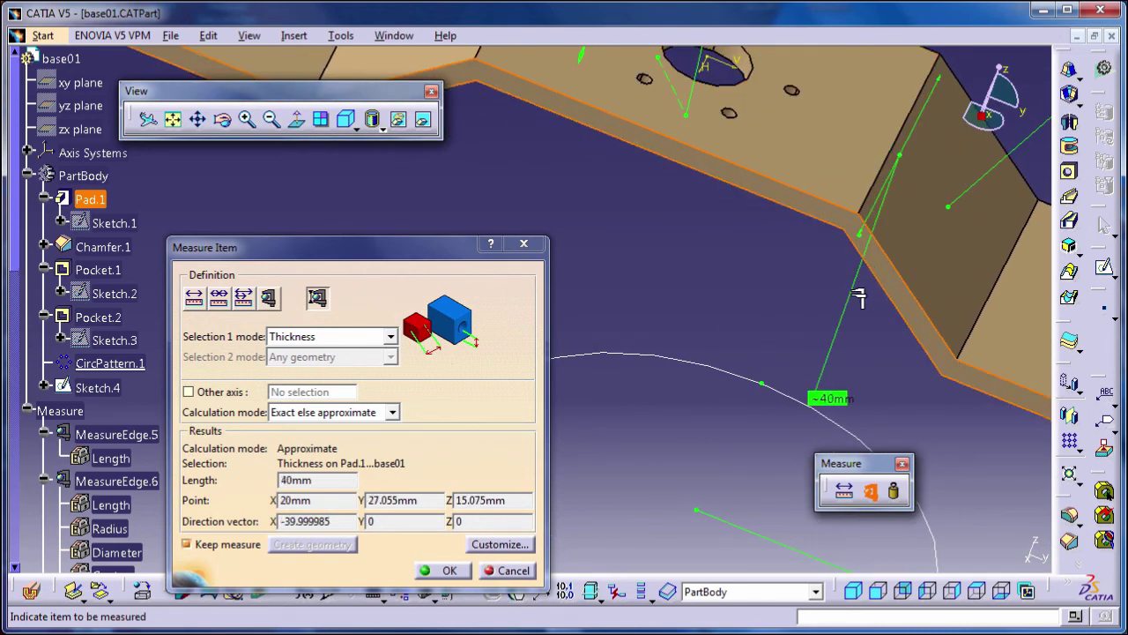
middle_drag(848, 299, 799, 298)
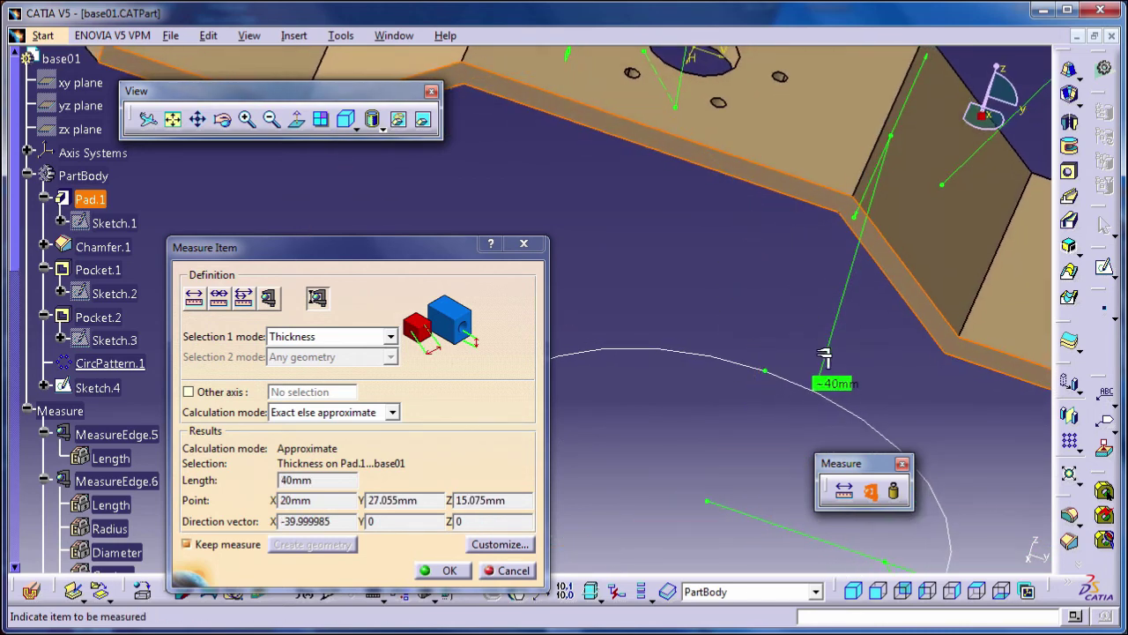
ctrl+middle_drag(719, 248, 819, 361)
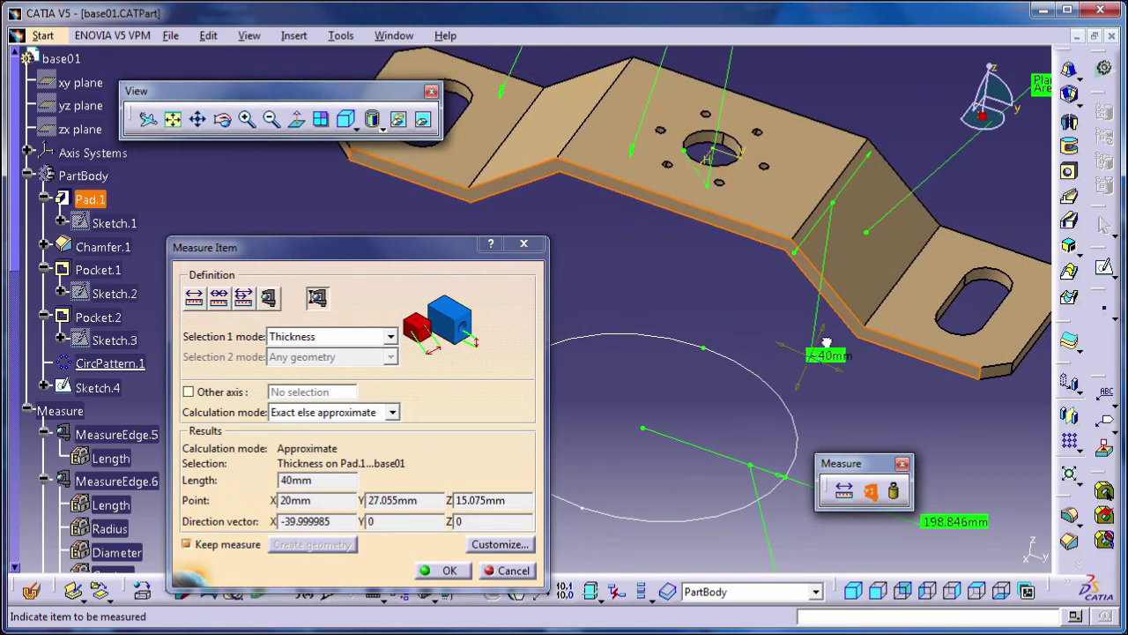
drag(820, 361, 910, 150)
ctrl+middle_drag(755, 261, 741, 220)
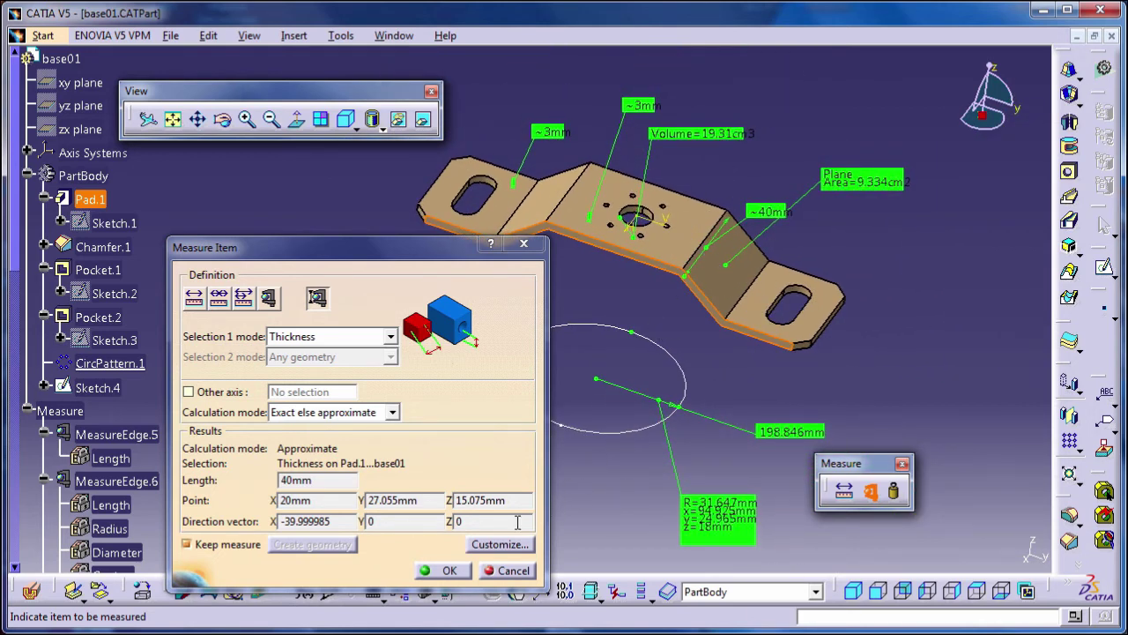
click(447, 570)
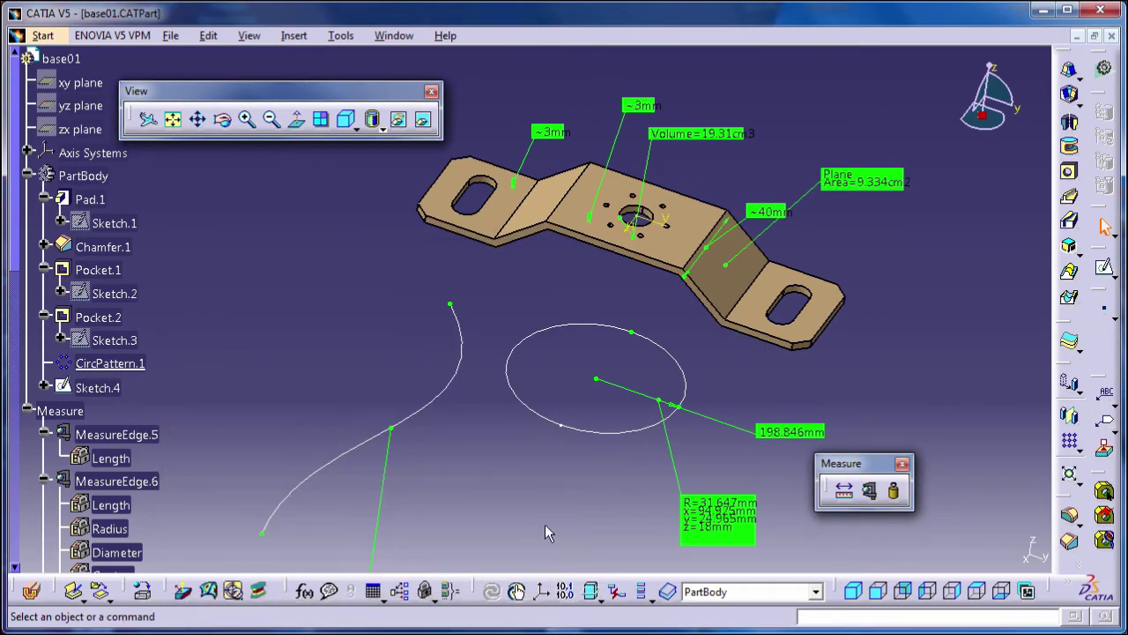
Step: Switch to isometric view and zoom out to show the bracket, curves and all measurement labels
click(350, 120)
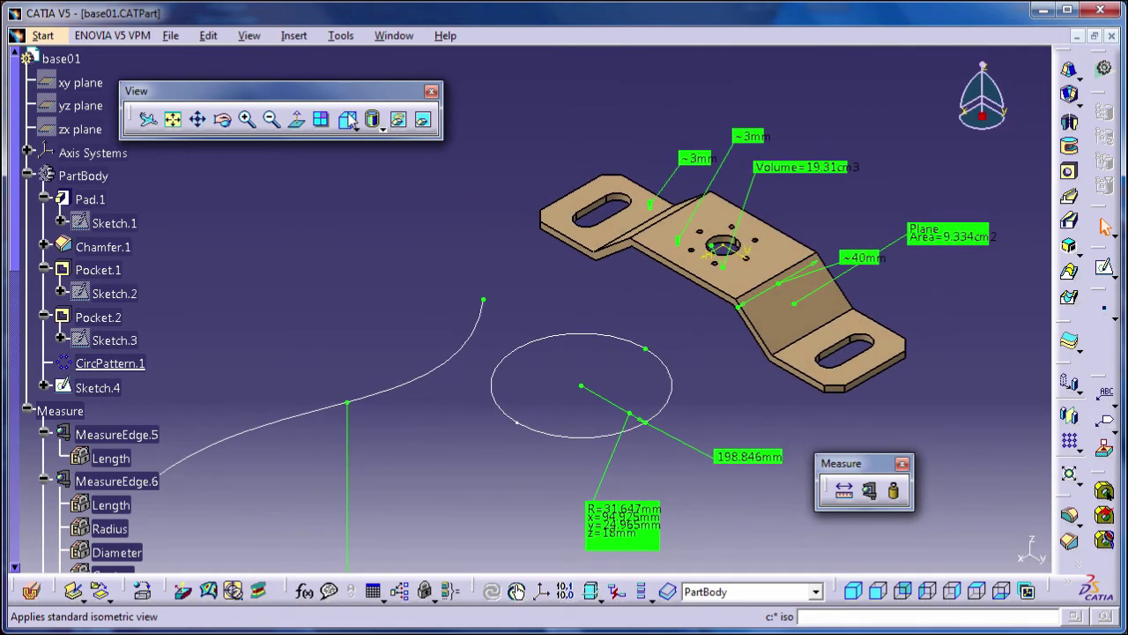
ctrl+middle_drag(517, 238, 537, 296)
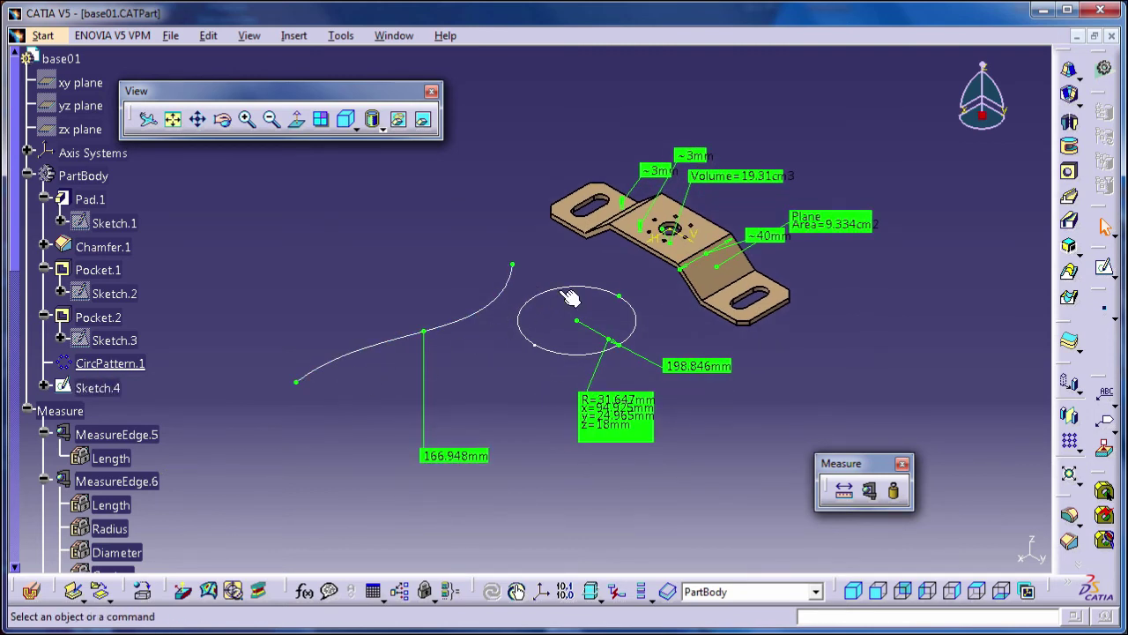